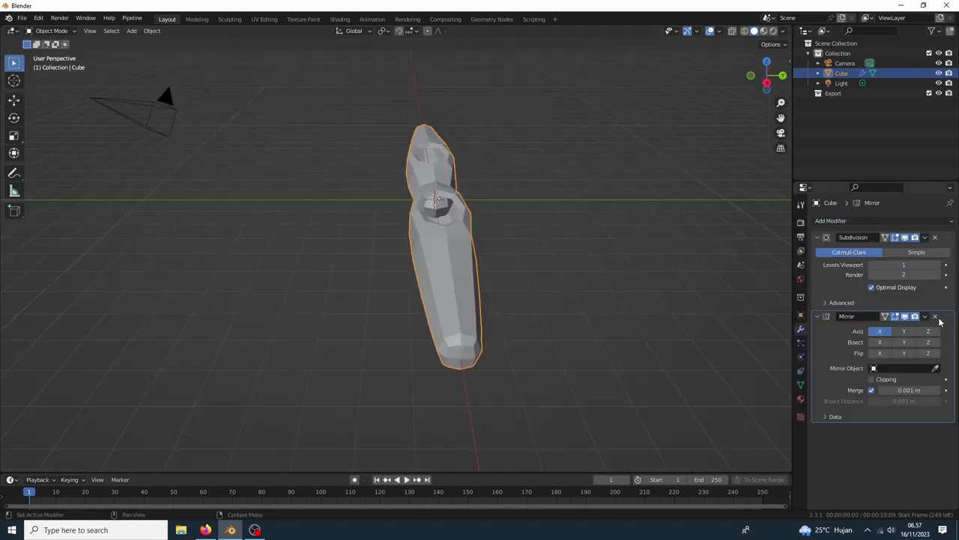
Step: Finish the mirrored, subdivided fuselage with its tail fin and wing, then return to Object Mode
left_click(936, 317)
key("n")
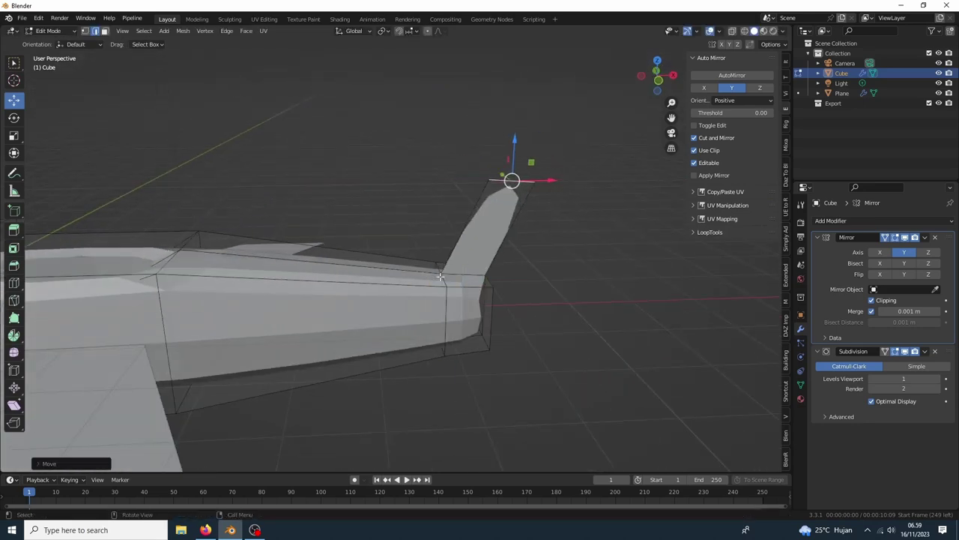
key("Tab")
Step: Add a plane at the nose, scale it into an hourglass propeller, and rotate it 180°
left_click(152, 30)
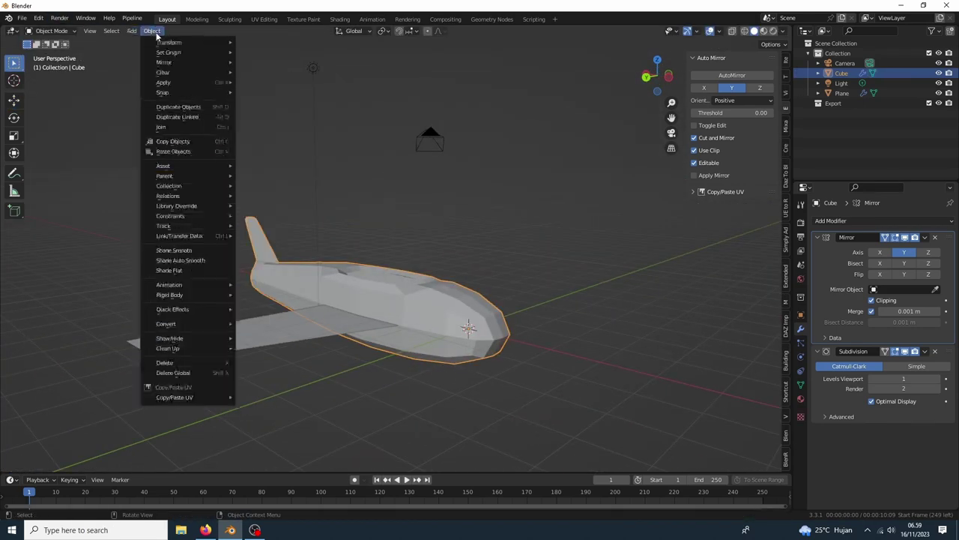
mouse_move(414, 268)
middle_mouse_down()
mouse_move(457, 302)
mouse_move(534, 293)
middle_mouse_up()
left_click(131, 31)
key("Tab")
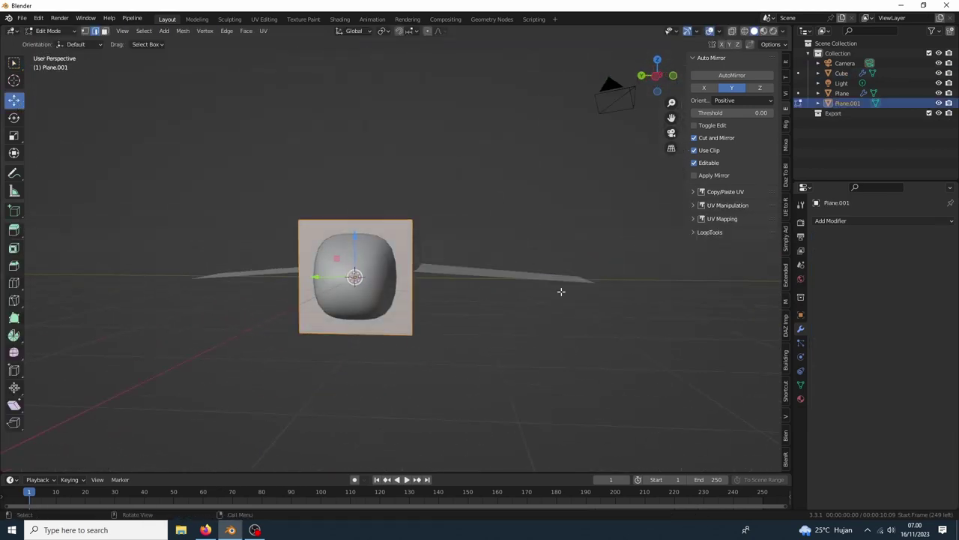
left_click(537, 248)
key("ctrl+KP_3")
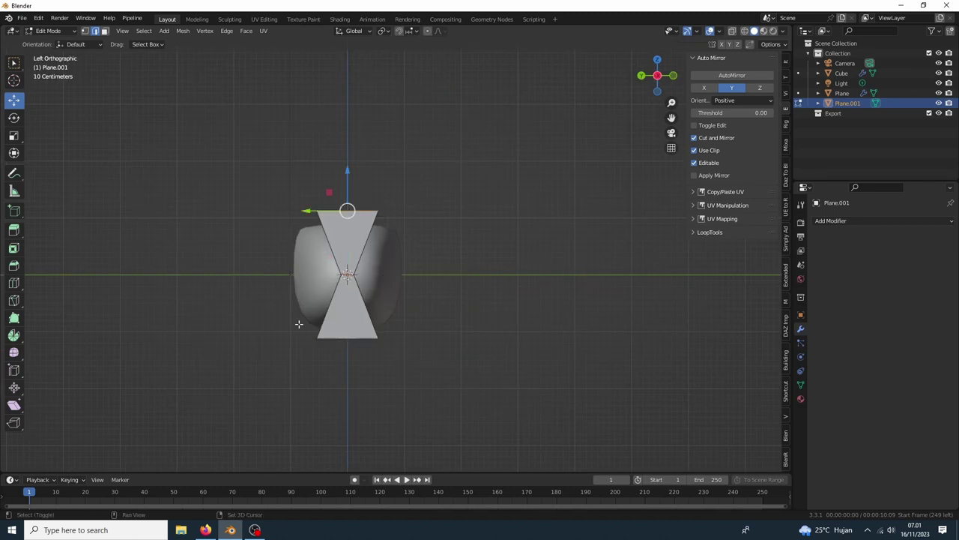
mouse_move(300, 279)
middle_mouse_down()
mouse_move(526, 255)
mouse_move(448, 344)
middle_mouse_up()
key("Tab")
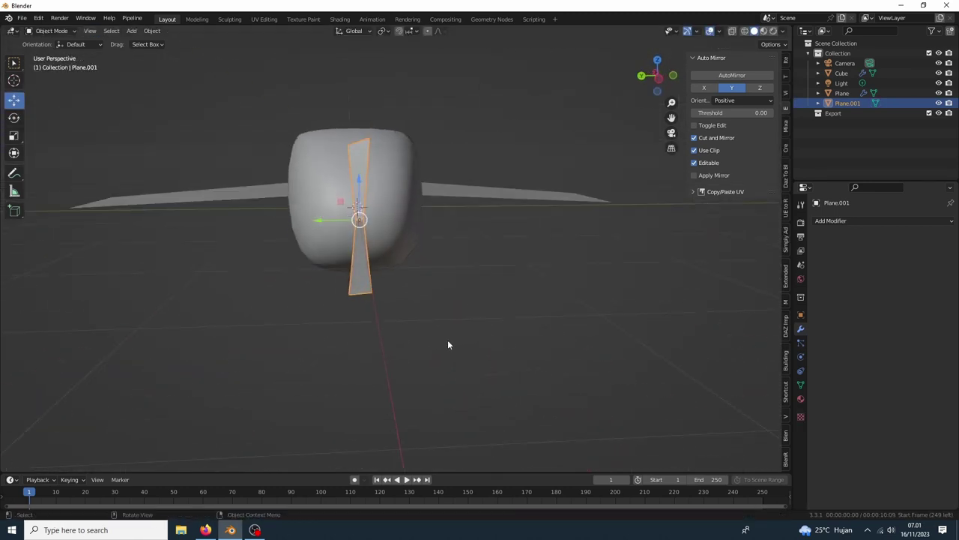
type("1809")
key("Return")
middle_click_drag(432, 186, 498, 217)
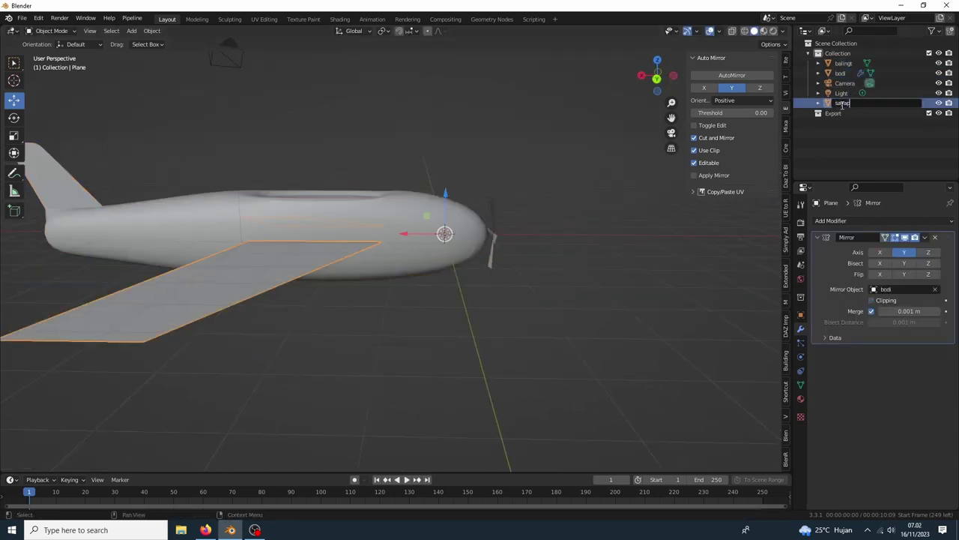
Step: Save the file as PESAWAT.blend in E:\BONJARI\PROP
double_click(449, 296)
double_click(601, 216)
left_click(398, 367)
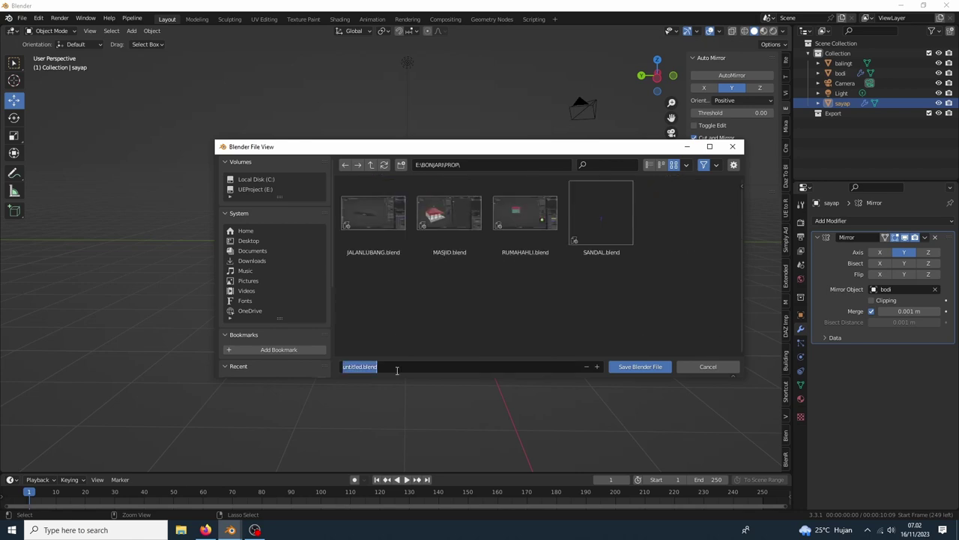
type("PESAWAT")
left_click(639, 367)
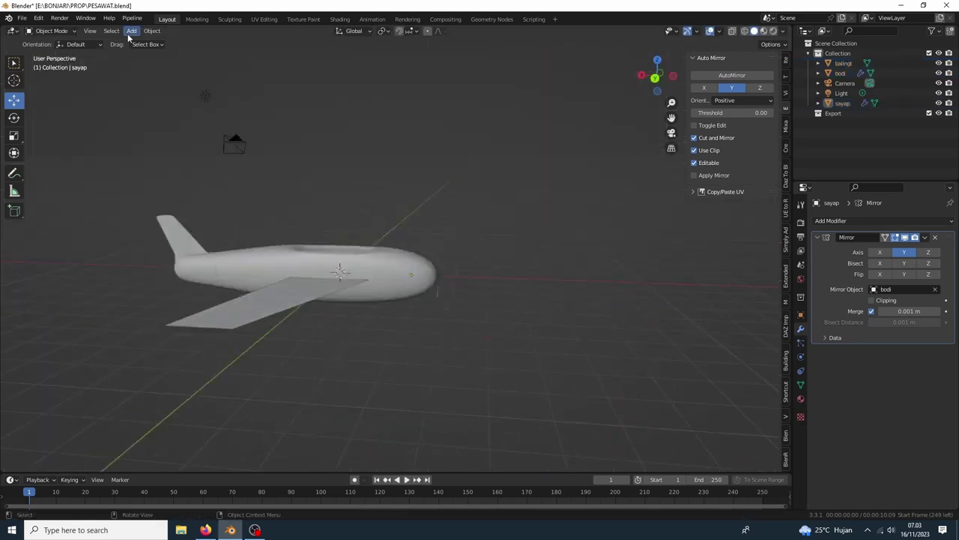
Step: Add an armature, duplicate its bone, and snap the copy to the propeller
left_click(234, 116)
scroll(369, 272, "up", 5)
key("Tab")
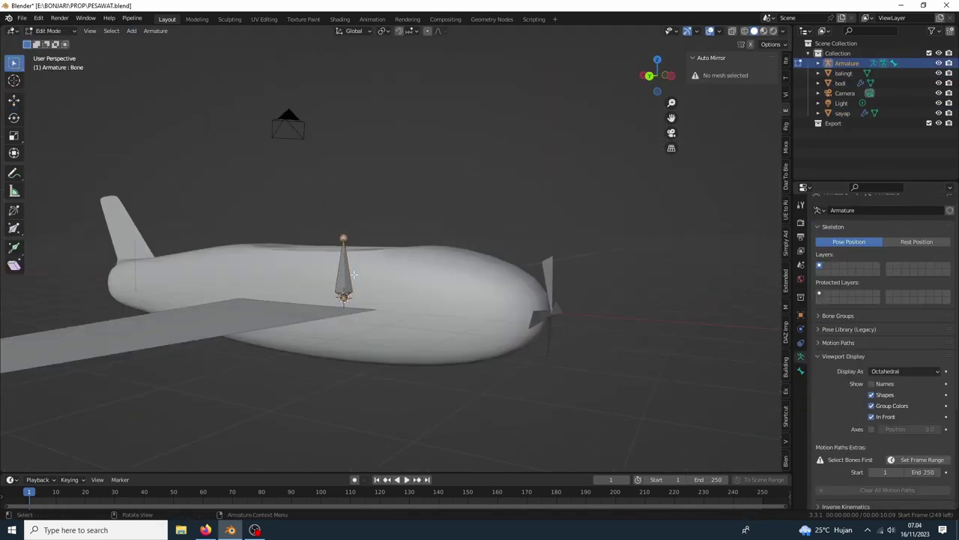
key("shift+d")
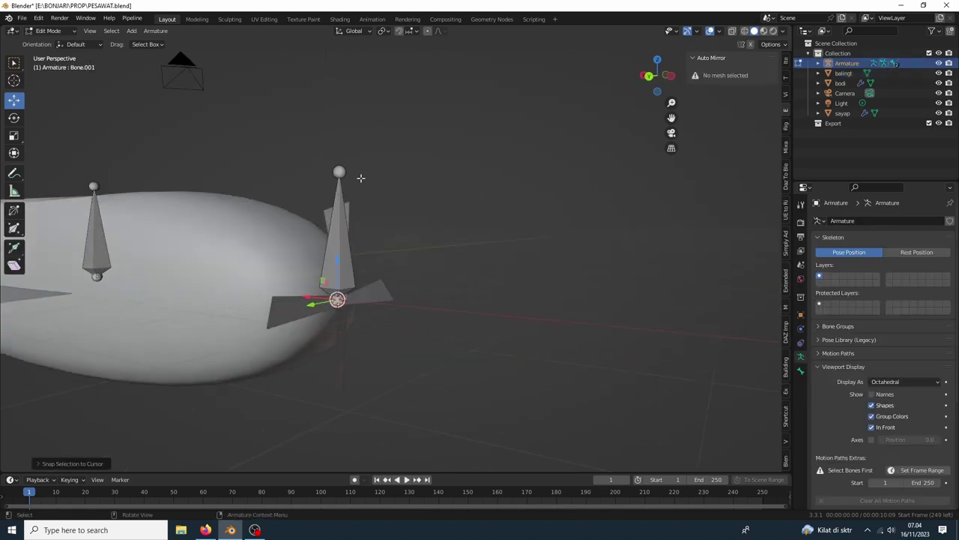
key("F3")
type("select to")
key("Return")
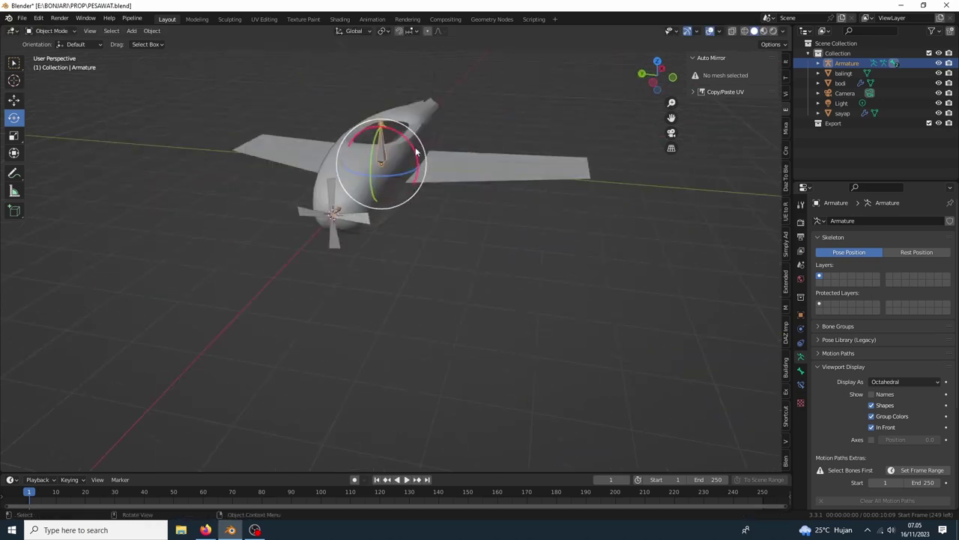
Step: Select the fuselage bone and show its bone properties for renaming
middle_click_drag(440, 120, 51, 34)
key("ctrl+Tab")
middle_click_drag(347, 153, 455, 121)
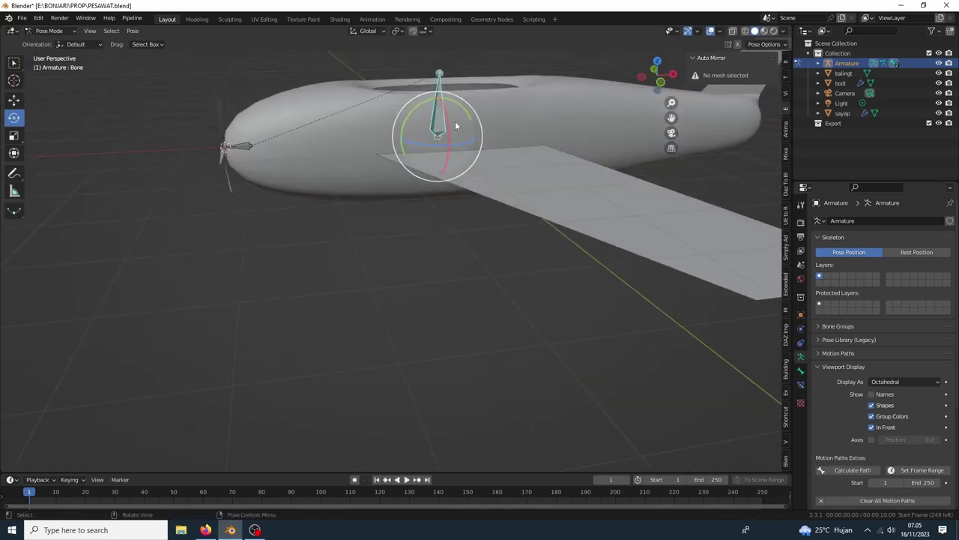
middle_click_drag(474, 229, 917, 261)
key("ctrl+Tab")
left_click(359, 187)
left_click(800, 370)
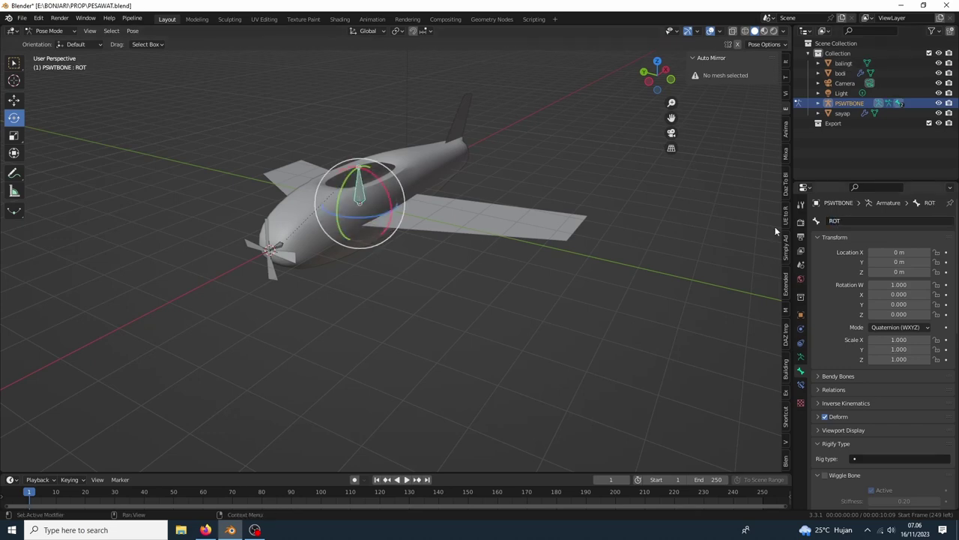
Step: Confirm the bone name ROT and select the bodi fuselage's object properties
key("Return")
key("ctrl+Tab")
left_click(270, 247)
left_click(801, 384)
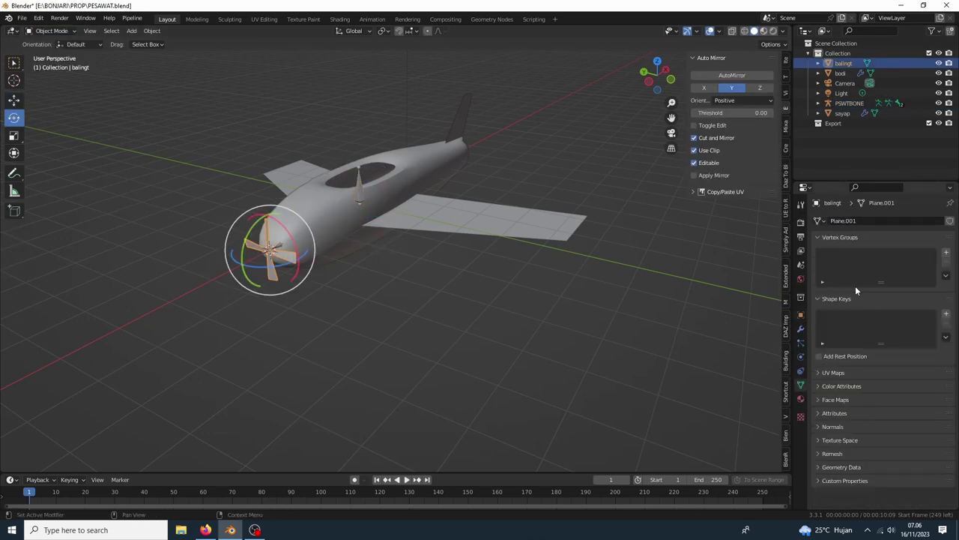
left_click(359, 187)
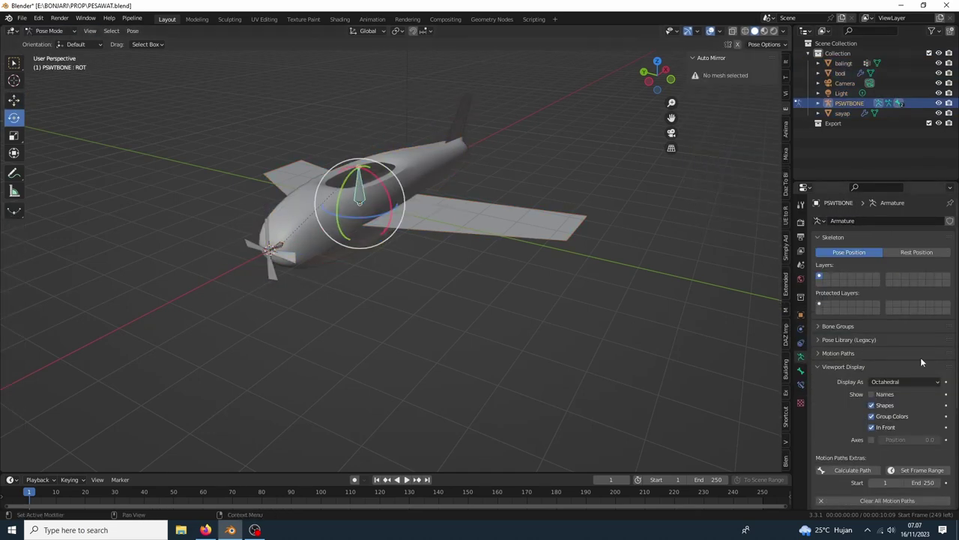
left_click(800, 315)
left_click(840, 73)
Step: Assign the fuselage vertices to the ROT vertex group and review the Mirror modifier
key("Tab")
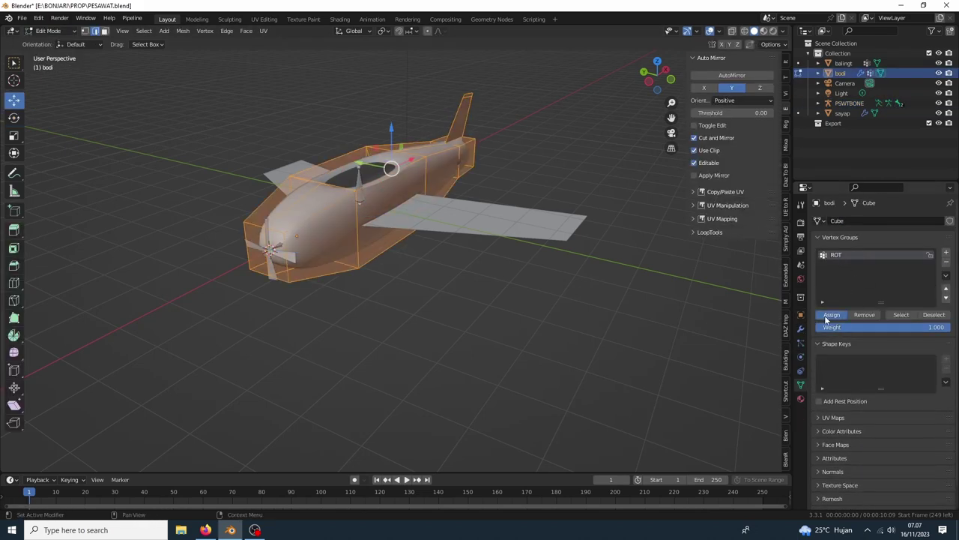
left_click(798, 112)
left_click(363, 188)
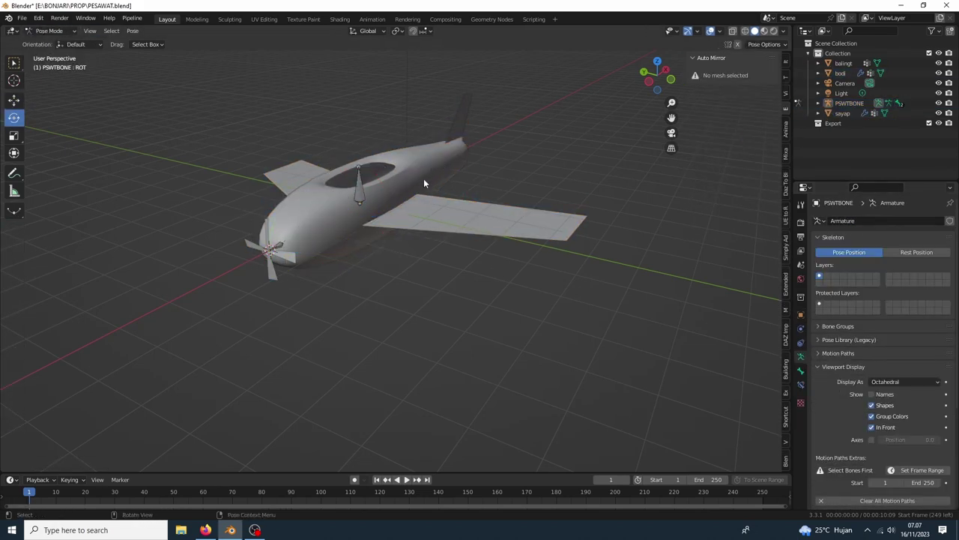
left_click(840, 73)
left_click(884, 220)
left_click(924, 237)
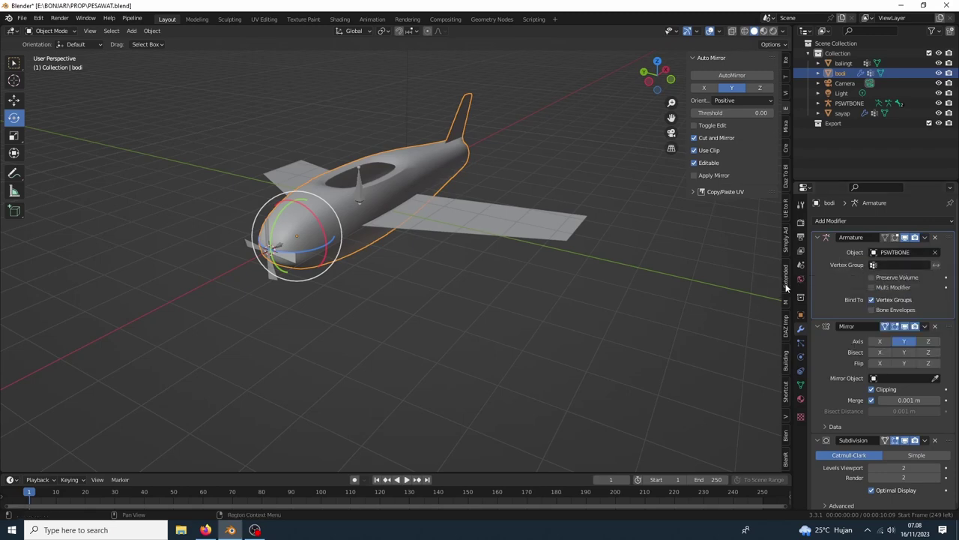
key("ctrl+z")
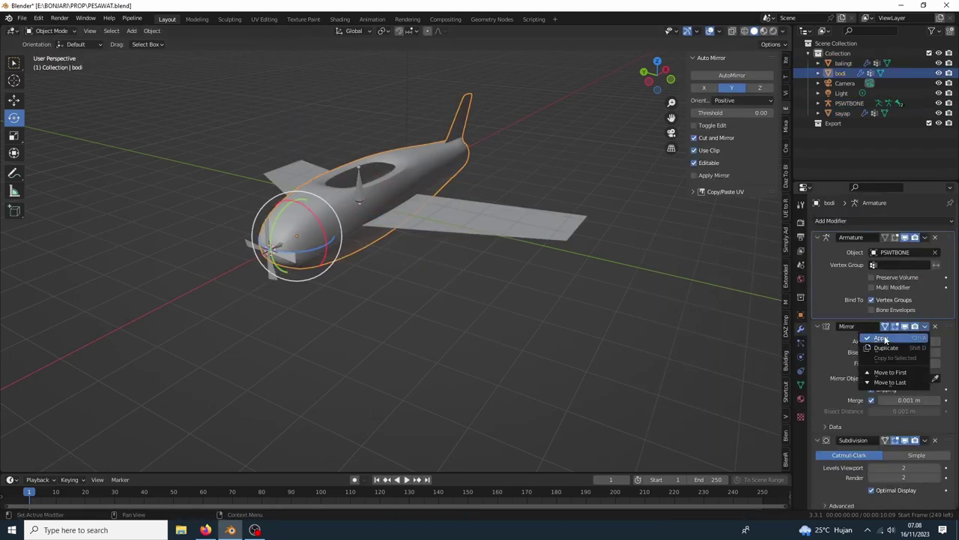
Step: Put PSWTBONE in Pose Mode and rotate the propeller bone to test the rig
left_click(849, 103)
left_click(51, 30)
left_click(52, 64)
middle_click_drag(405, 182, 326, 190)
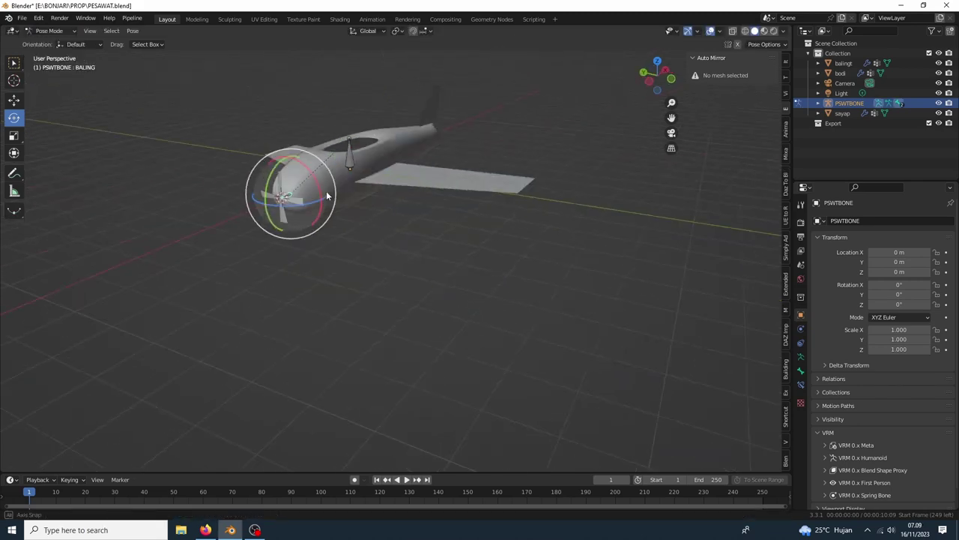
key("r")
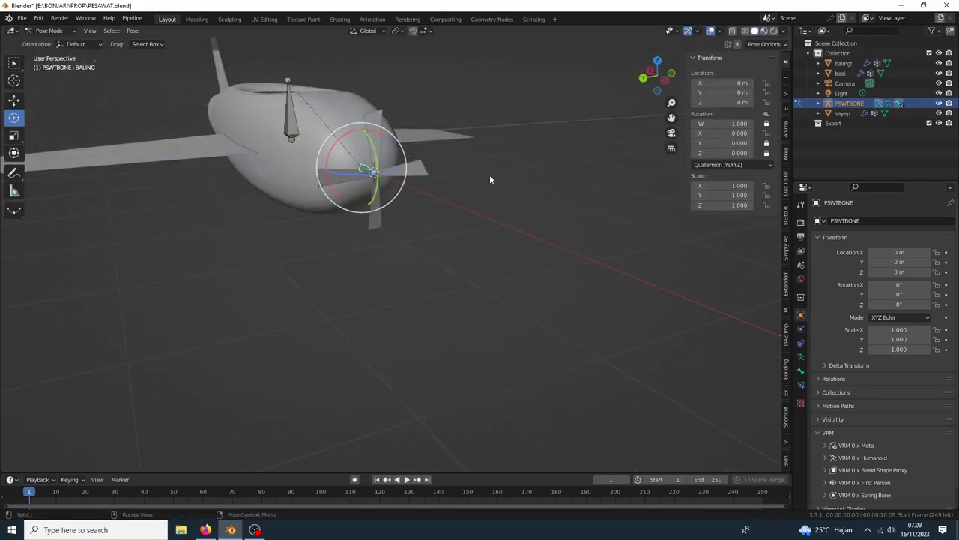
middle_click_drag(545, 162, 300, 224)
Step: Save PESAWAT.blend
key("ctrl+s")
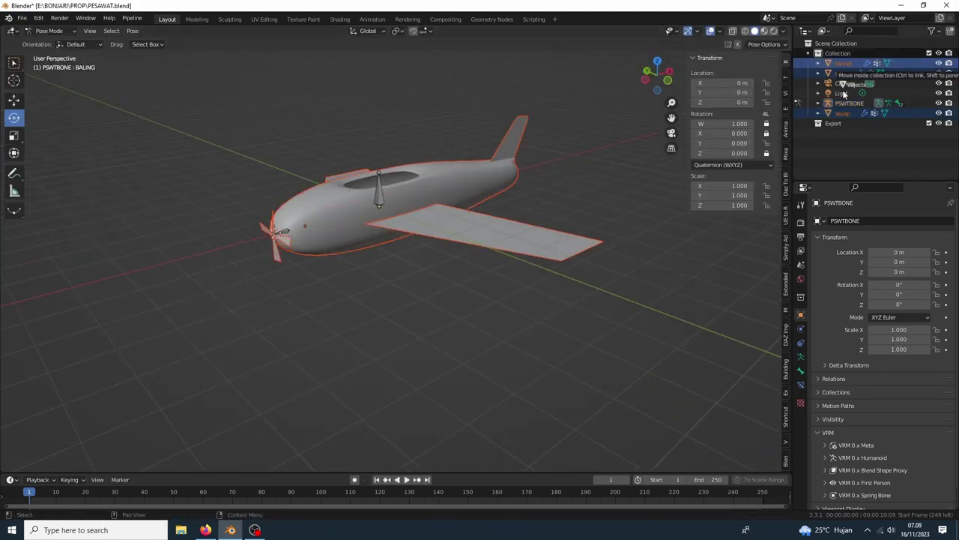
middle_click_drag(481, 193, 632, 193)
key("ctrl+s")
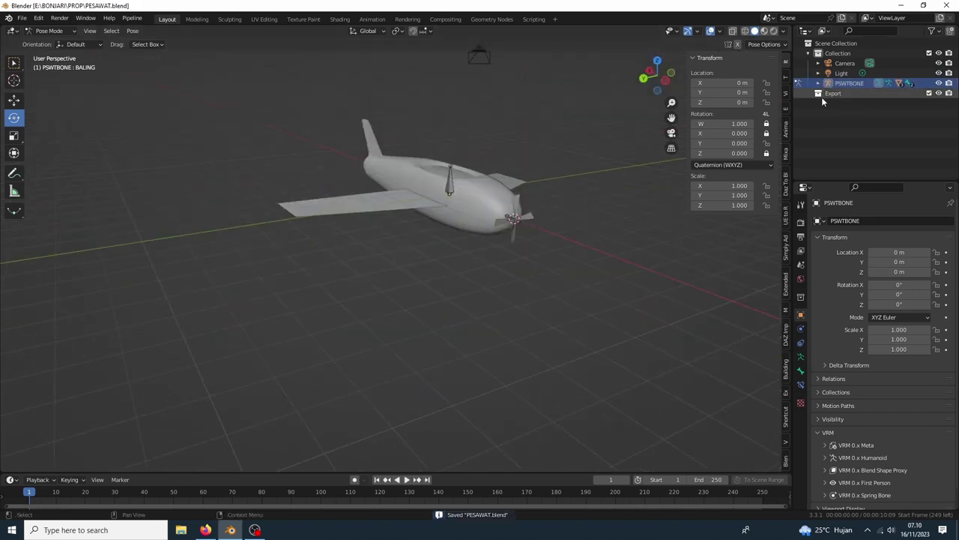
key("ctrl+s")
left_click(22, 18)
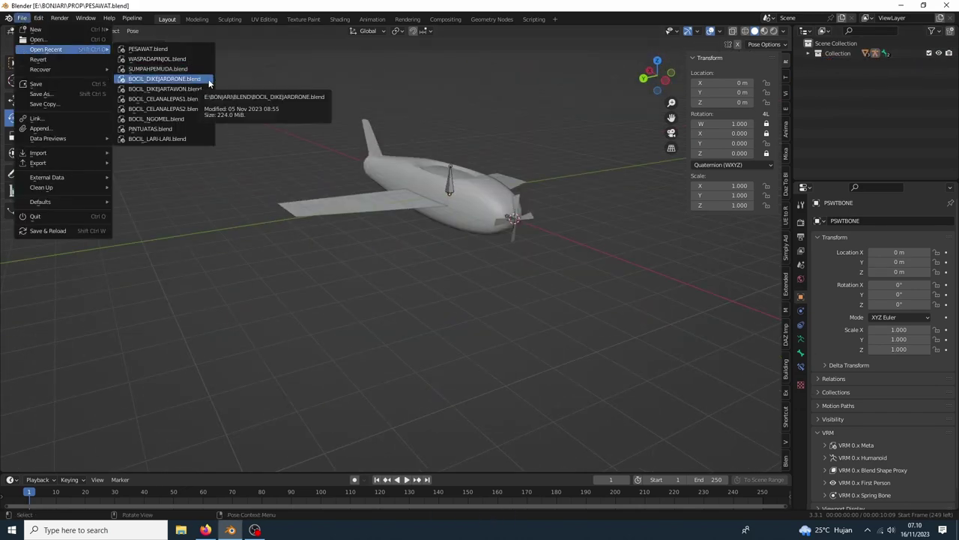
Step: Open BOCIL_DIKEJARDRONE.blend at frame 0 and select Plane.001
left_click(209, 83)
left_click(359, 434)
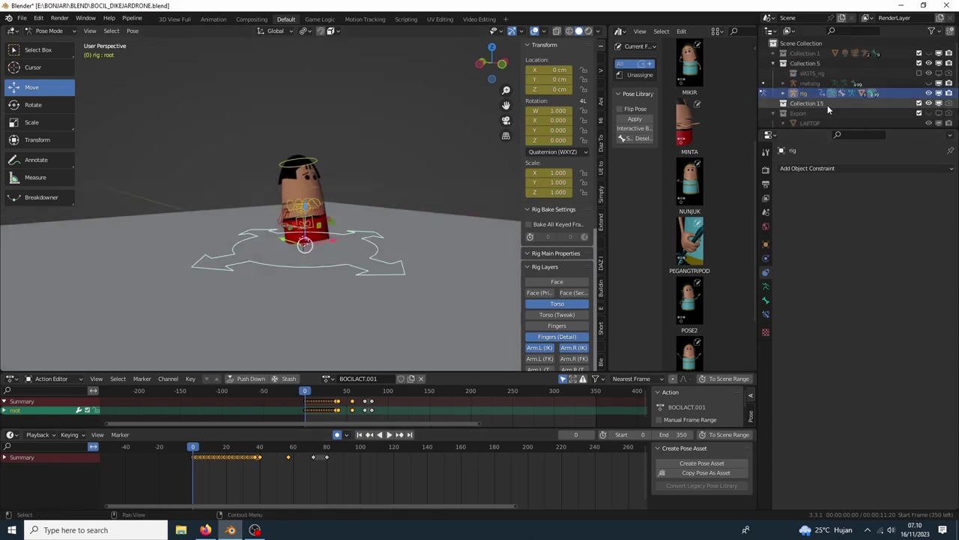
left_click(814, 109)
key("KP_Decimal")
double_click(802, 107)
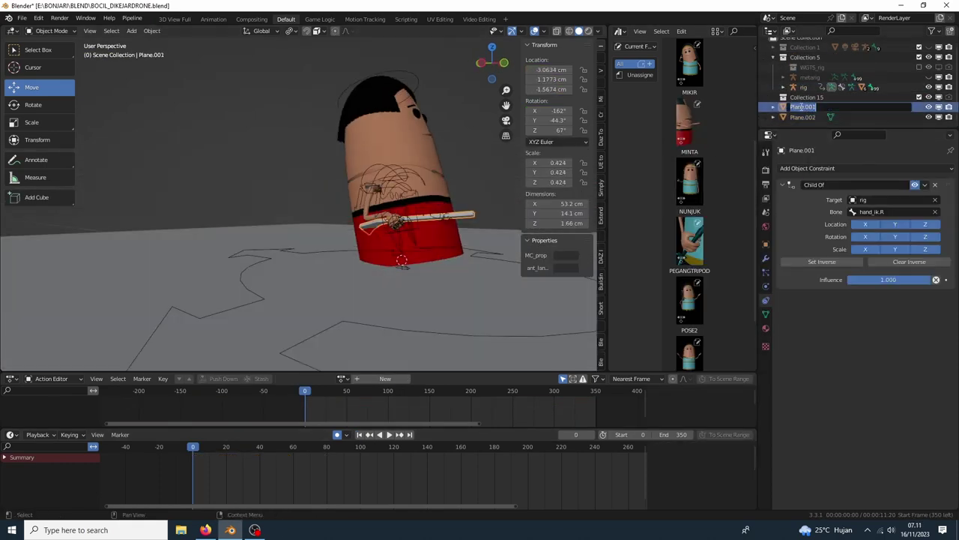
Step: Append the airplane object from the PROP folder's PESAWAT.blend
key("shift+F1")
key("BackSpace")
key("BackSpace")
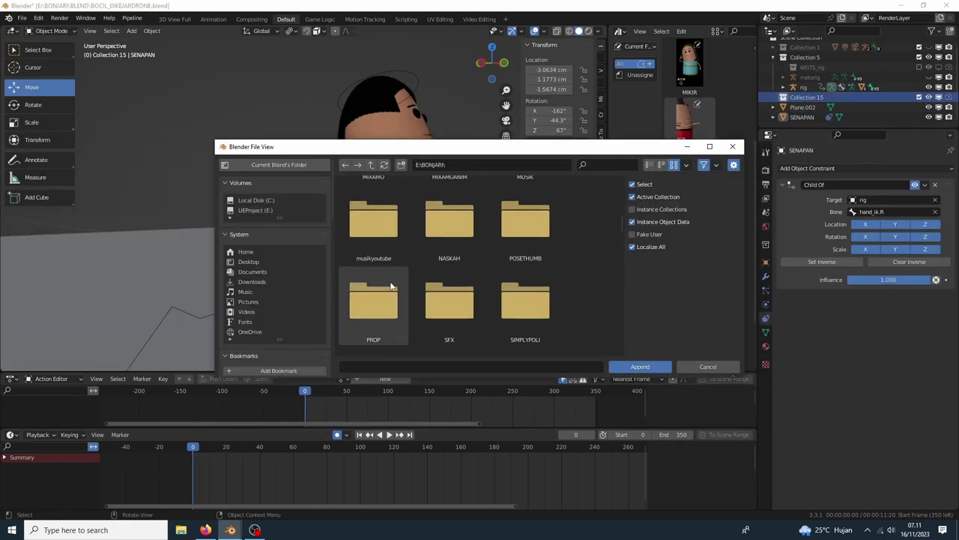
double_click(390, 286)
double_click(533, 274)
Step: Scale the appended airplane up, viewed from the front
key("KP_1")
key("s")
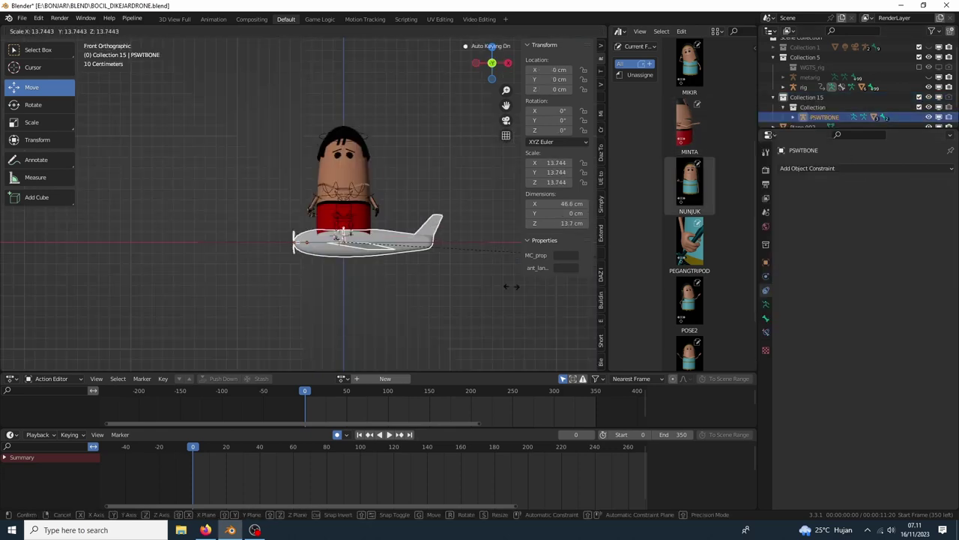
left_click(409, 285)
mouse_move(408, 286)
middle_mouse_down()
mouse_move(391, 228)
mouse_move(233, 118)
middle_mouse_up()
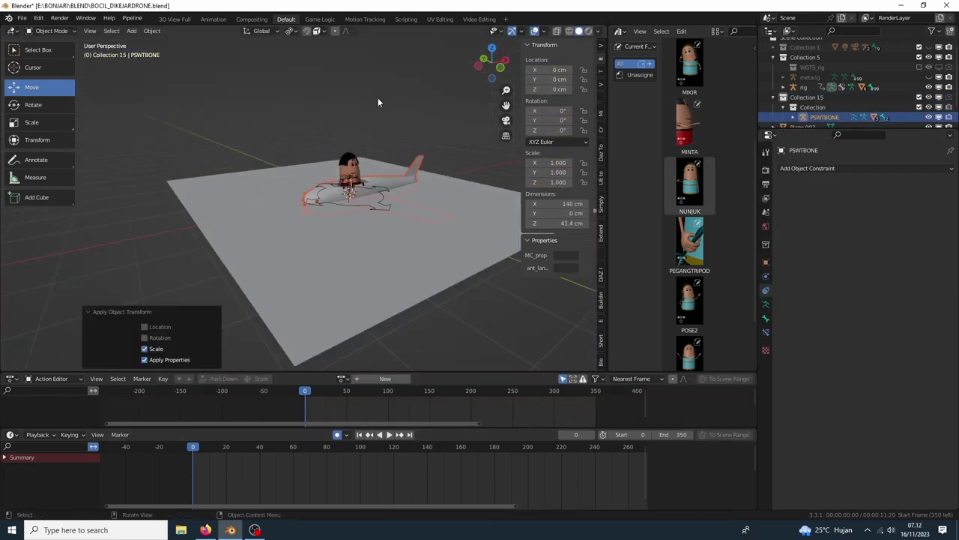
Step: Turn the PSWTBONE airplane 90° around Z, shrink it, and lift it above the character
left_click(312, 154)
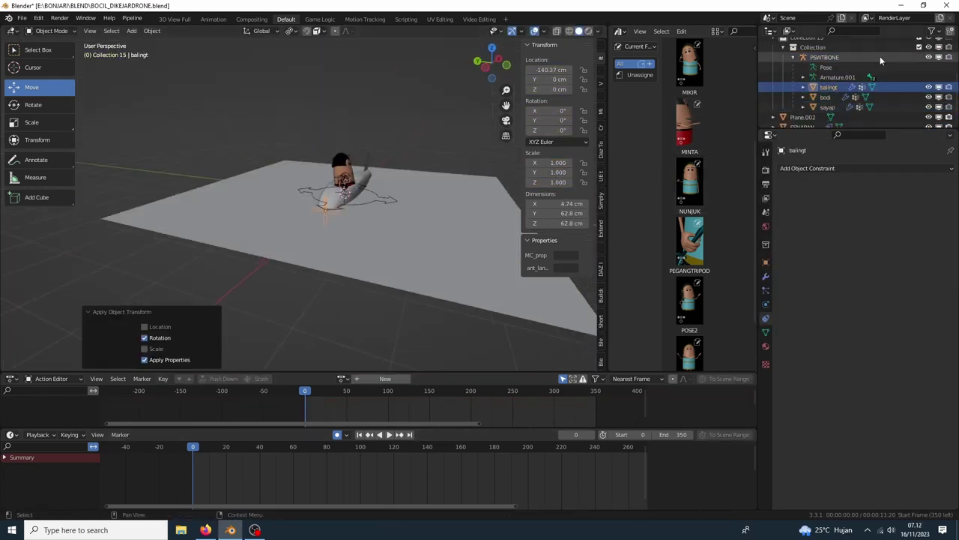
middle_click_drag(312, 154, 360, 146)
left_click(360, 145)
middle_click_drag(298, 77, 437, 124)
type("rz90")
key("Return")
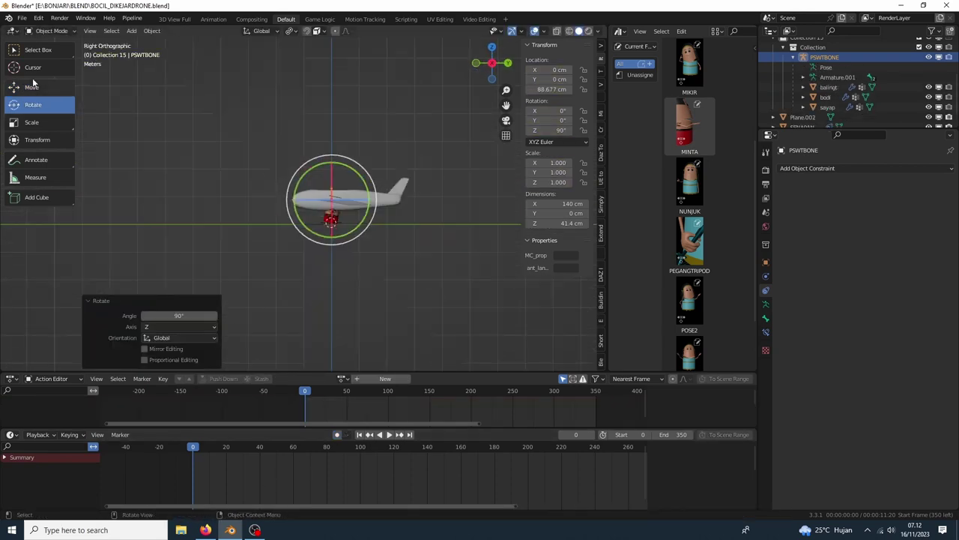
right_click(815, 64)
key("s")
left_click(322, 161)
middle_click_drag(322, 161, 272, 174)
Step: Play the animation and set the end frame to 76
key("space")
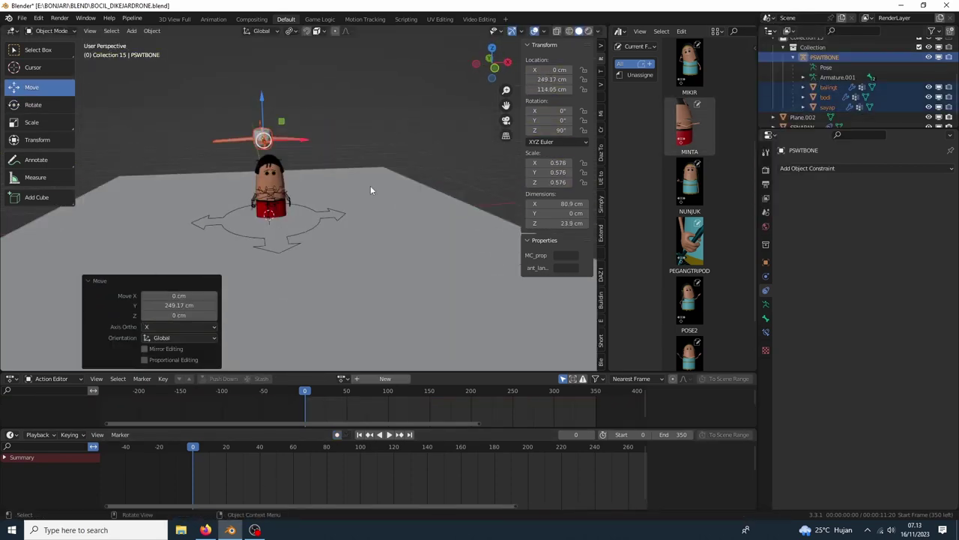
left_click_drag(405, 448, 320, 447)
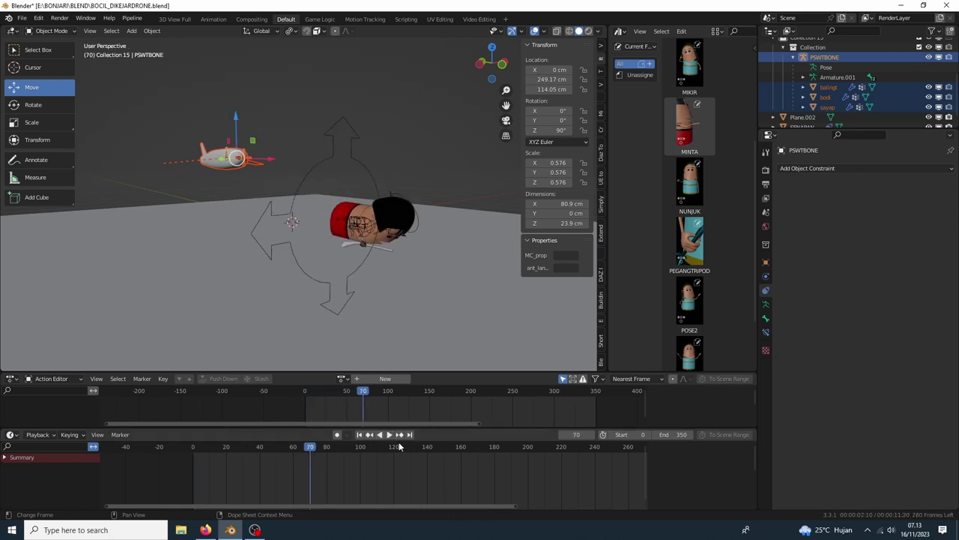
key("space")
key("ctrl+End")
Step: Select the bodi body and save the blend file
middle_click_drag(267, 240, 337, 217)
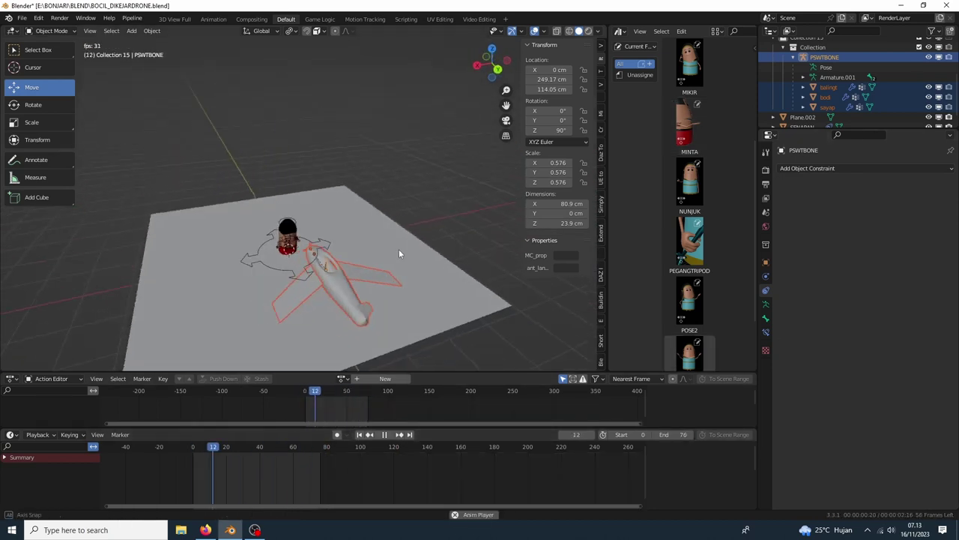
scroll(300, 214, "up", 5)
scroll(247, 236, "up", 3)
left_click(244, 237)
key("ctrl+s")
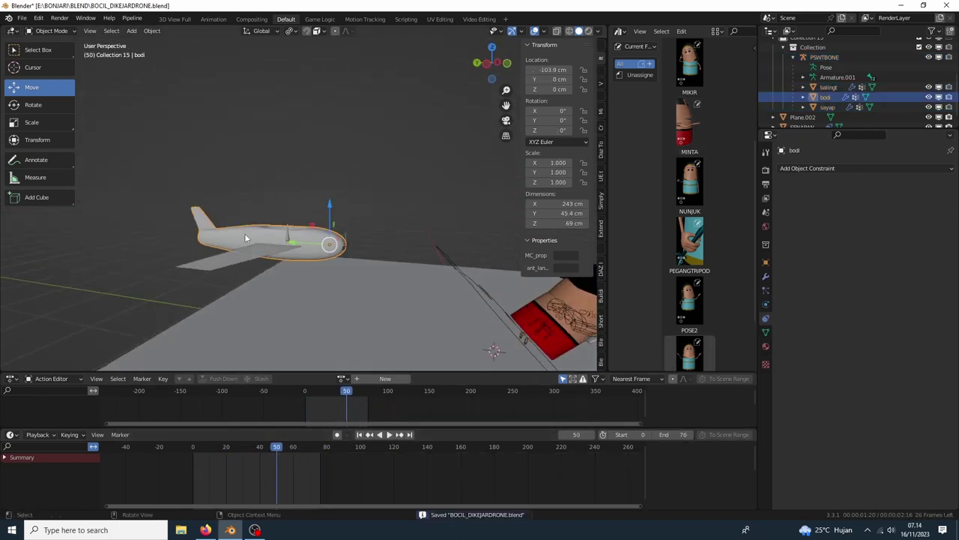
Step: Hide the ground plane Plane.002 in the Outliner
key("KP_1")
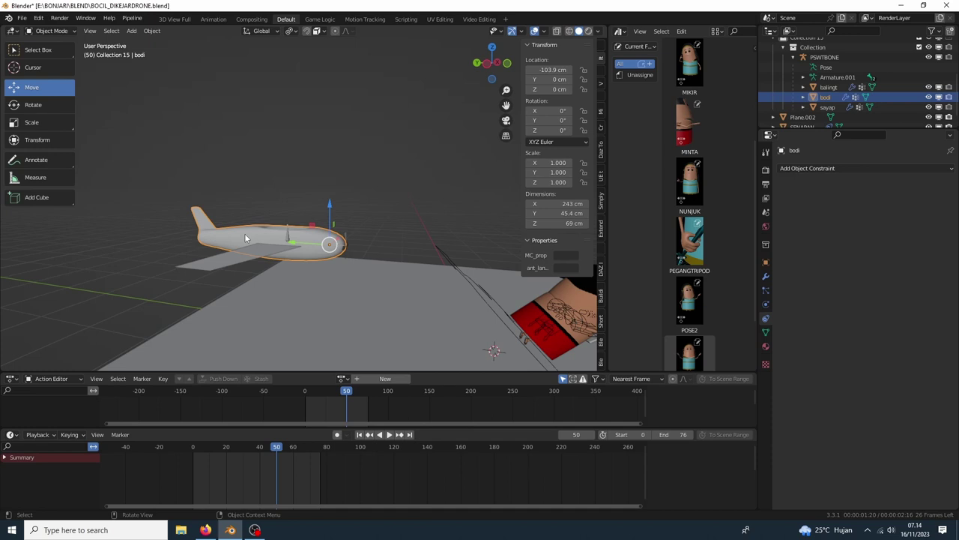
left_click(244, 233)
middle_click_drag(307, 217, 353, 195)
scroll(899, 90, "down", 1)
left_click(939, 107)
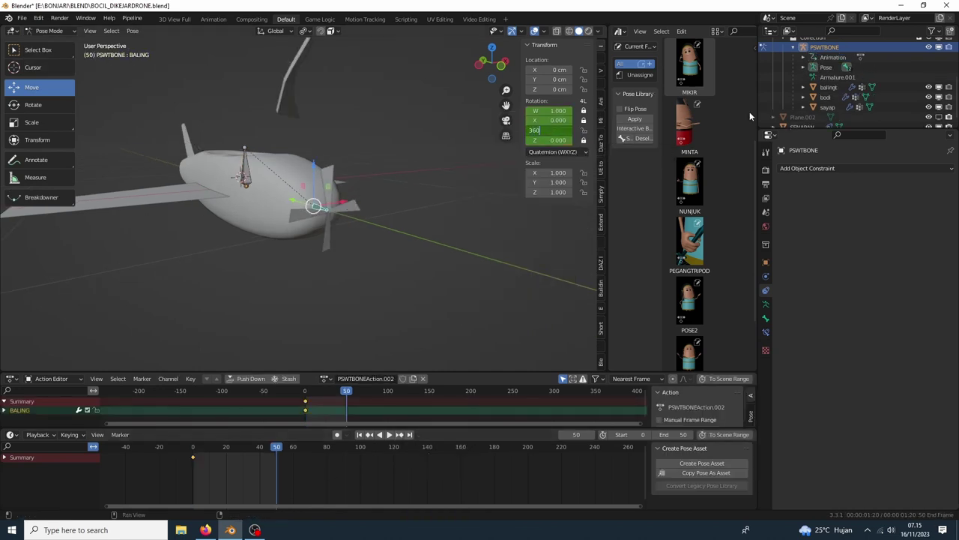
Step: Keyframe a 360° propeller rotation at frame 50 with linear interpolation
key("Return")
left_click(359, 434)
key("ctrl+Tab")
left_click(126, 301)
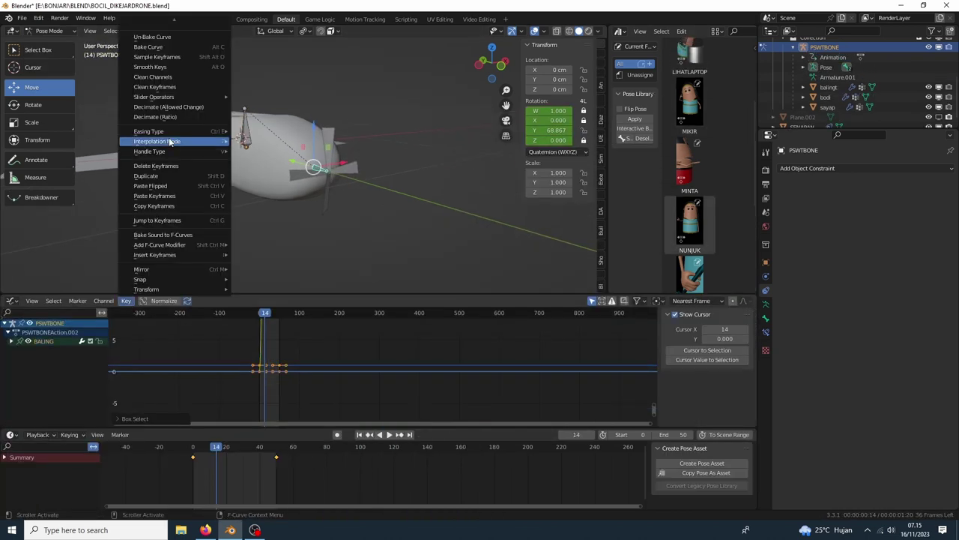
left_click(172, 139)
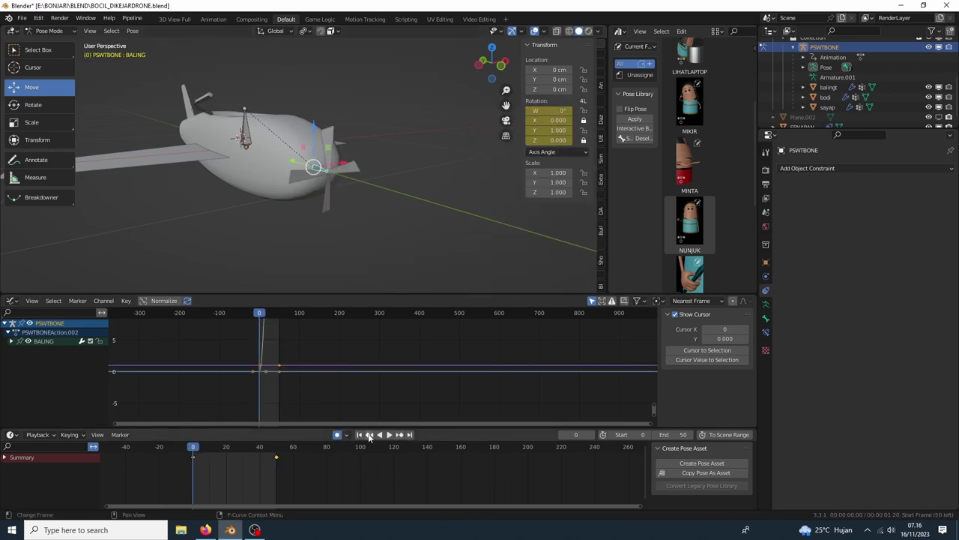
middle_click_drag(221, 243, 429, 172)
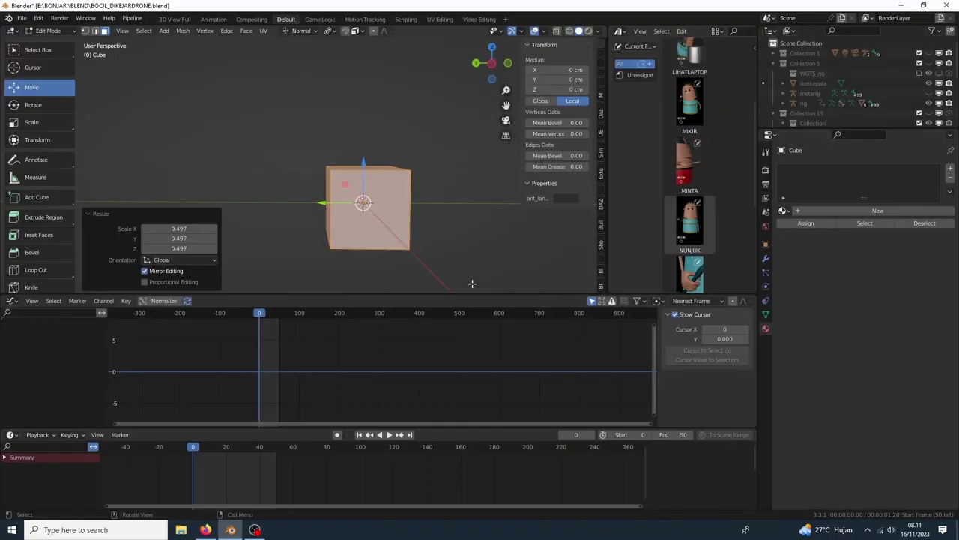
Step: Launch GIMP from the Windows search
left_click(97, 530)
type("GIMP")
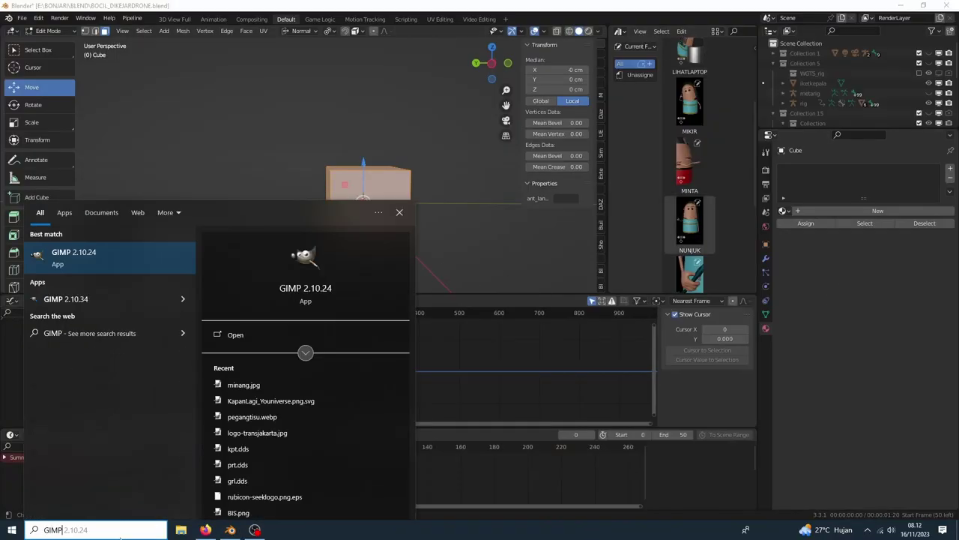
key("Return")
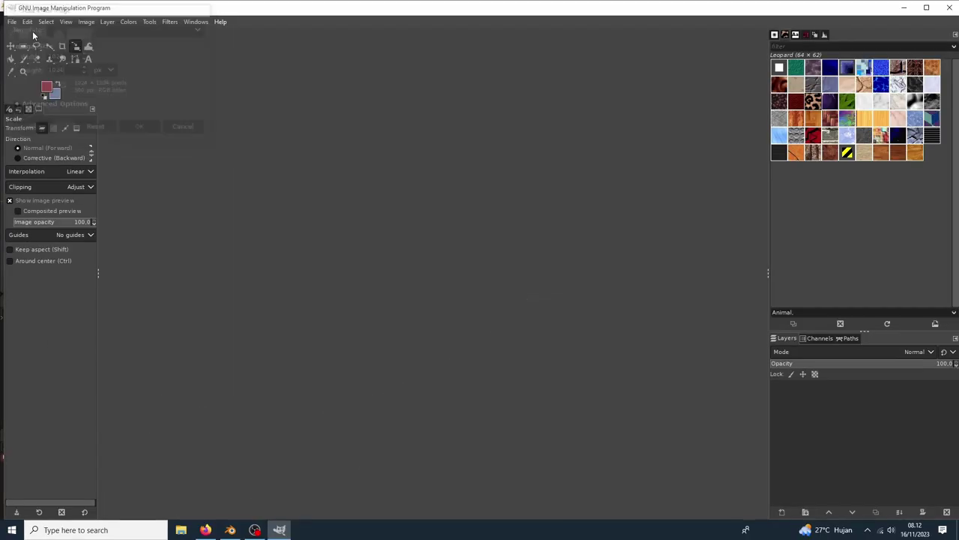
Step: Open Pmi.png as a layer, scale it down, and export the image as PNG
left_click(32, 97)
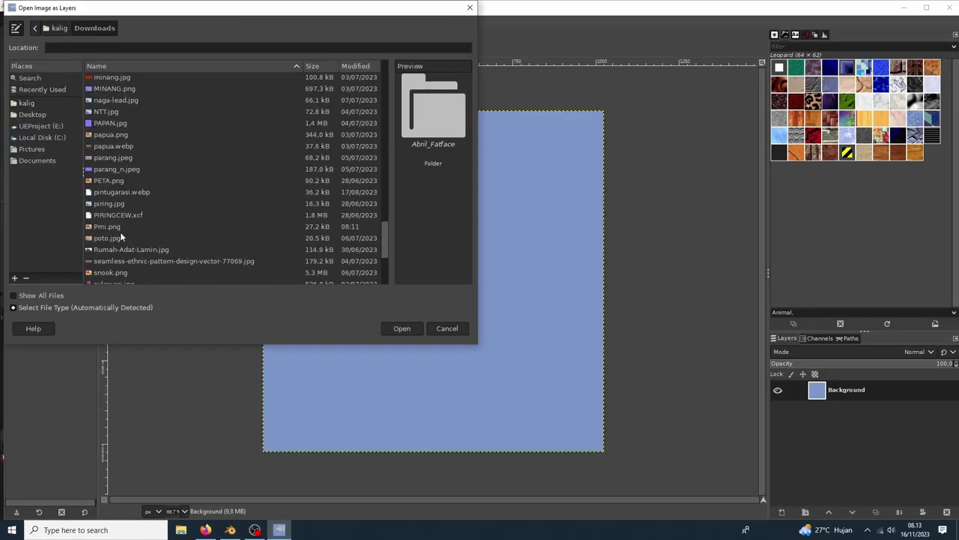
double_click(120, 231)
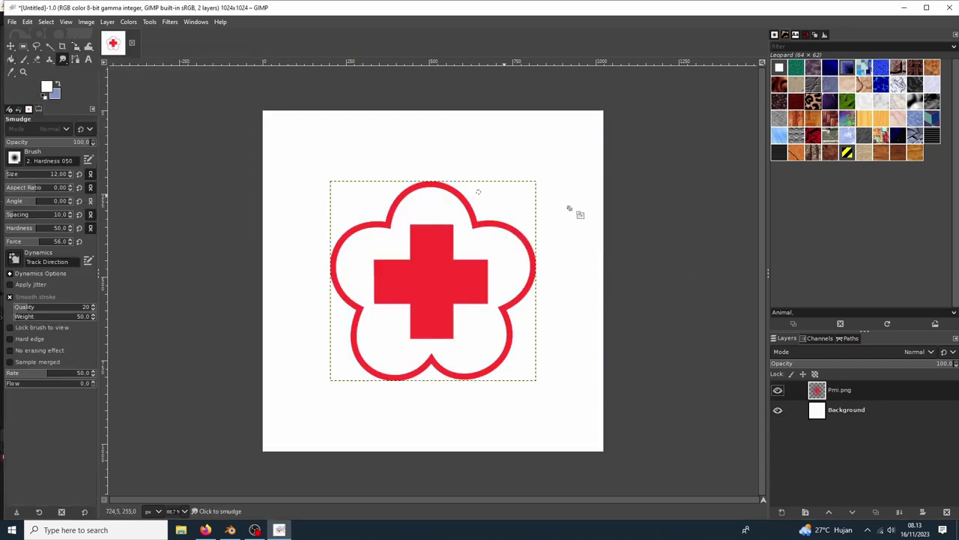
key("shift+s")
left_click_drag(509, 348, 491, 330)
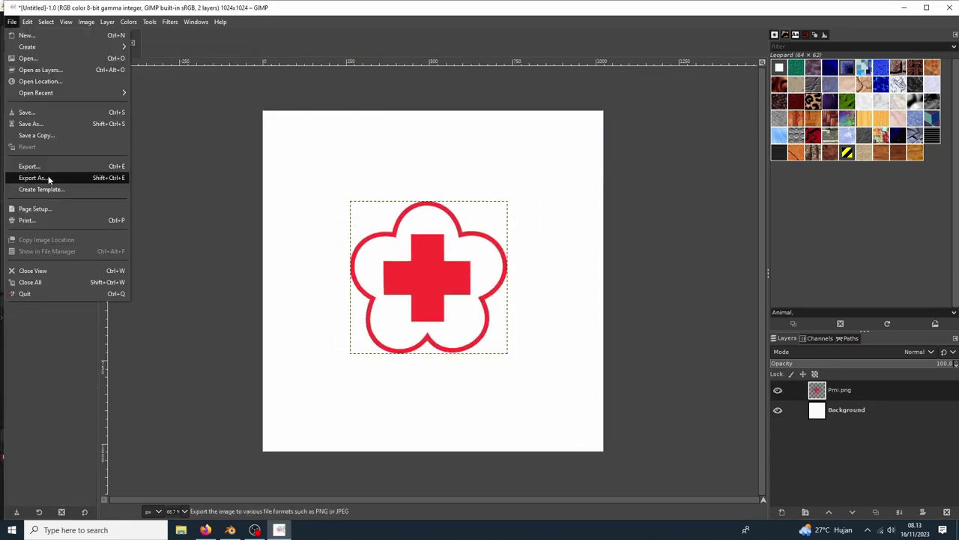
left_click(49, 179)
left_click(537, 390)
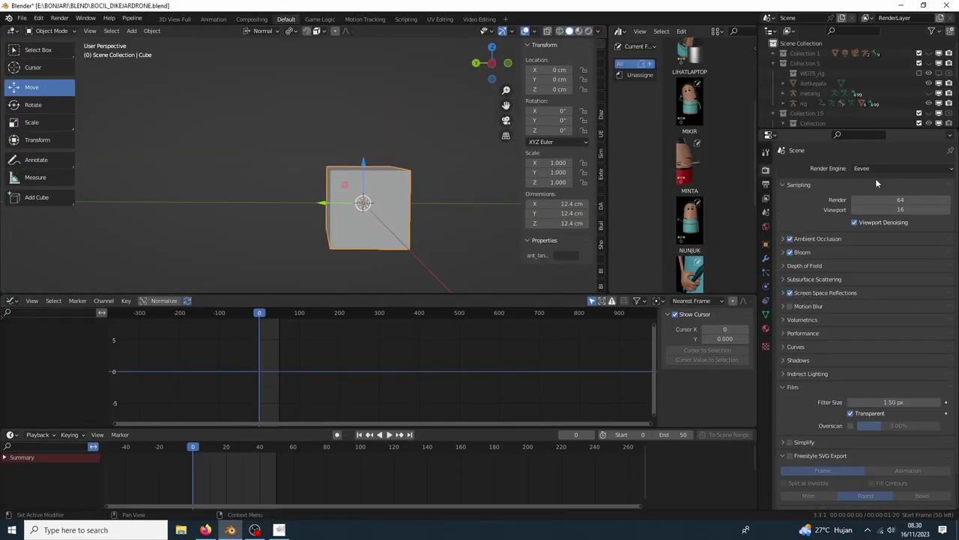
Step: Give the cube a Diffuse BSDF surface with a PMI.png image texture as colour
left_click(895, 351)
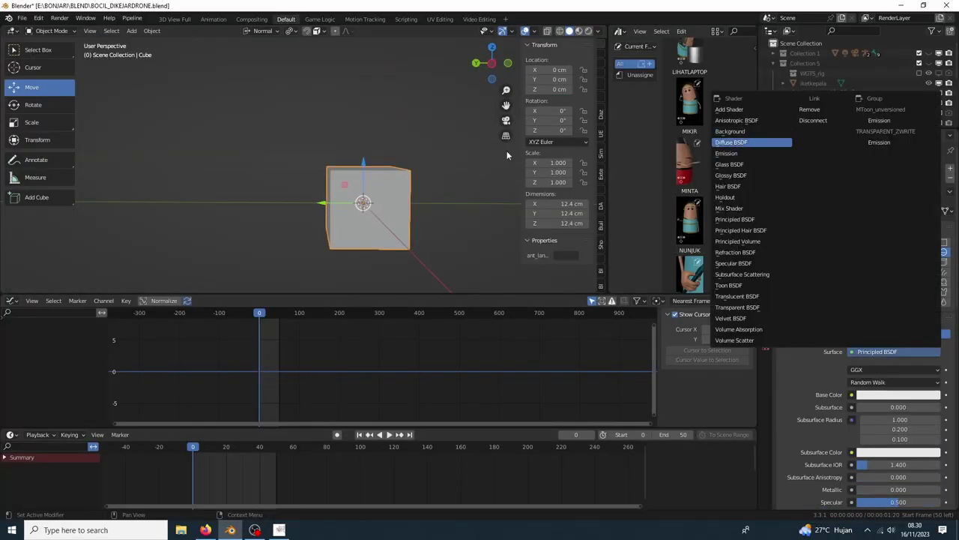
left_click(738, 113)
left_click(851, 369)
left_click(772, 267)
left_click(916, 381)
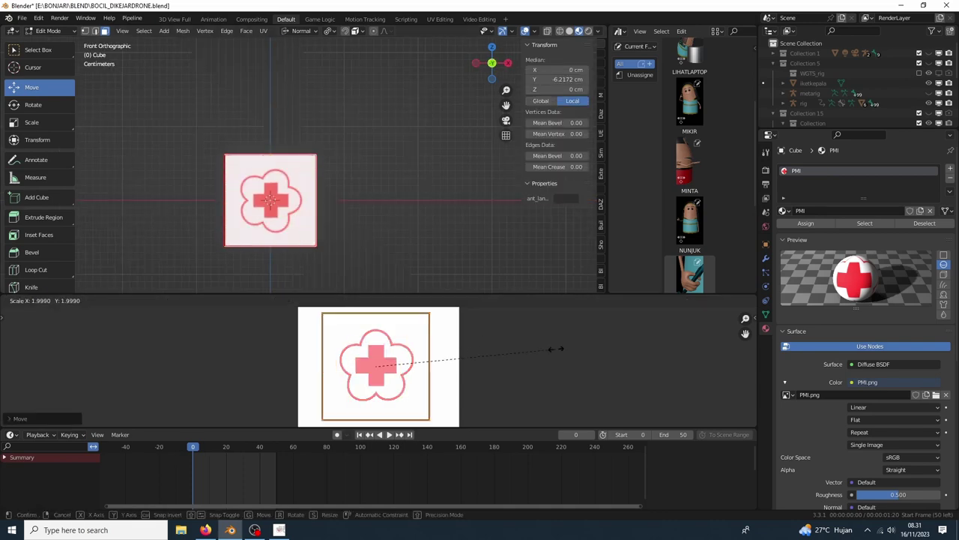
Step: Unwrap the cube's faces and scale the UVs to frame the PMI logo
mouse_move(409, 173)
middle_mouse_down()
mouse_move(450, 188)
mouse_move(364, 188)
mouse_move(480, 354)
middle_mouse_up()
left_click(263, 31)
left_click(282, 42)
key("Tab")
middle_click_drag(389, 167, 267, 128)
key("KP_3")
scroll(330, 167, "up", 3)
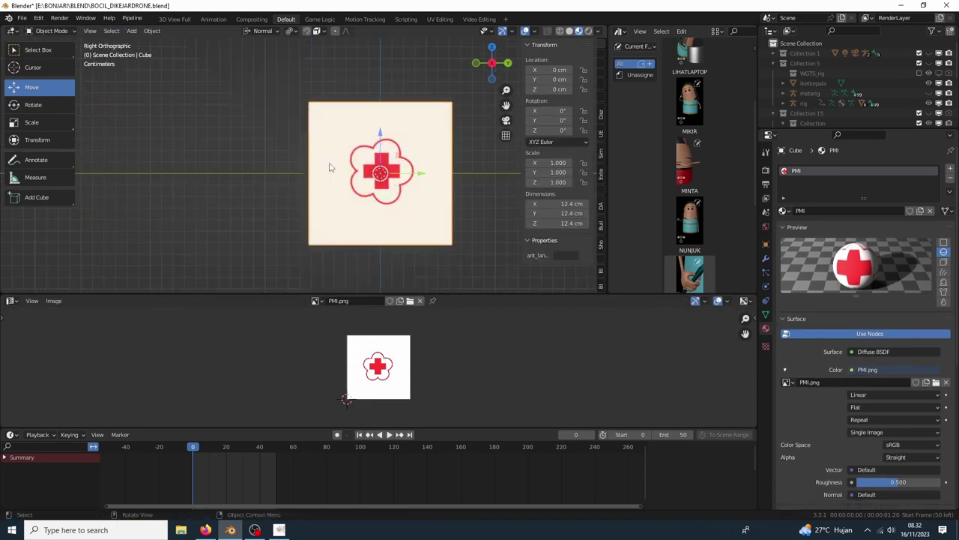
mouse_move(330, 168)
middle_mouse_down()
mouse_move(185, 69)
mouse_move(225, 90)
middle_mouse_up()
key("Tab")
Step: Shrink the new cube and move the small piece into place on the box
key("s")
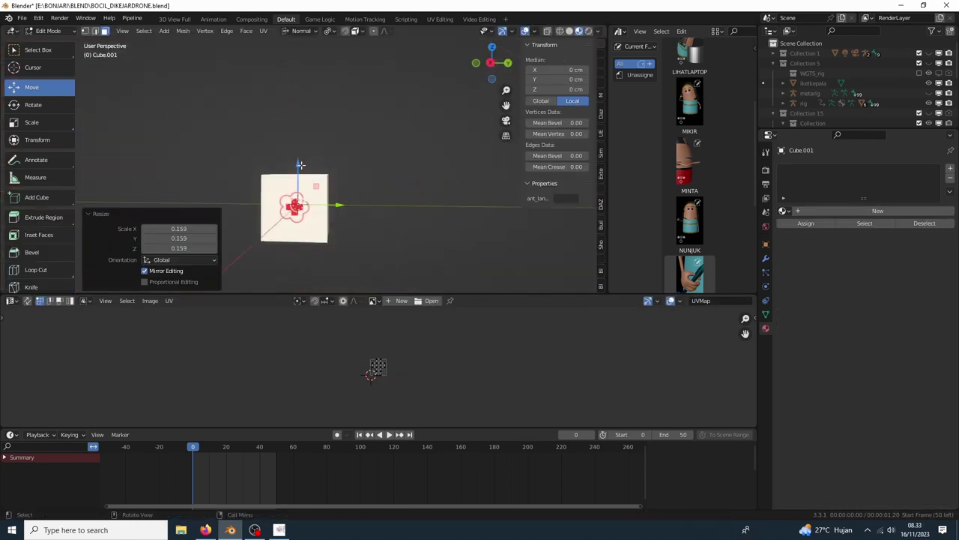
scroll(300, 164, "up", 3)
key("KP_1")
middle_click_drag(296, 155, 300, 113)
key("alt+a")
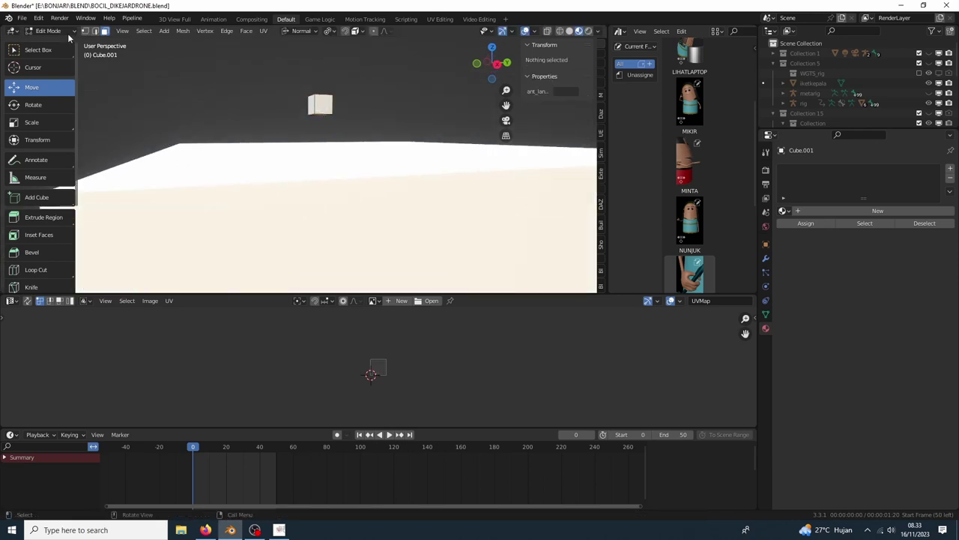
left_click(320, 166)
middle_click_drag(321, 251, 315, 247)
key("KP_3")
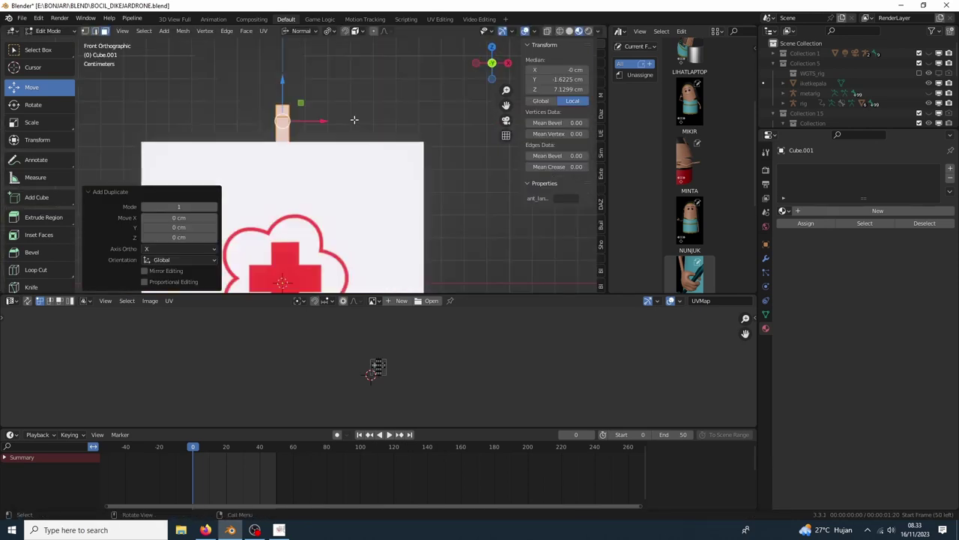
Step: Duplicate part of the handle piece and bridge its edge loops
key("g")
left_click(433, 125)
middle_click_drag(432, 125, 315, 165)
key("F3")
type("br")
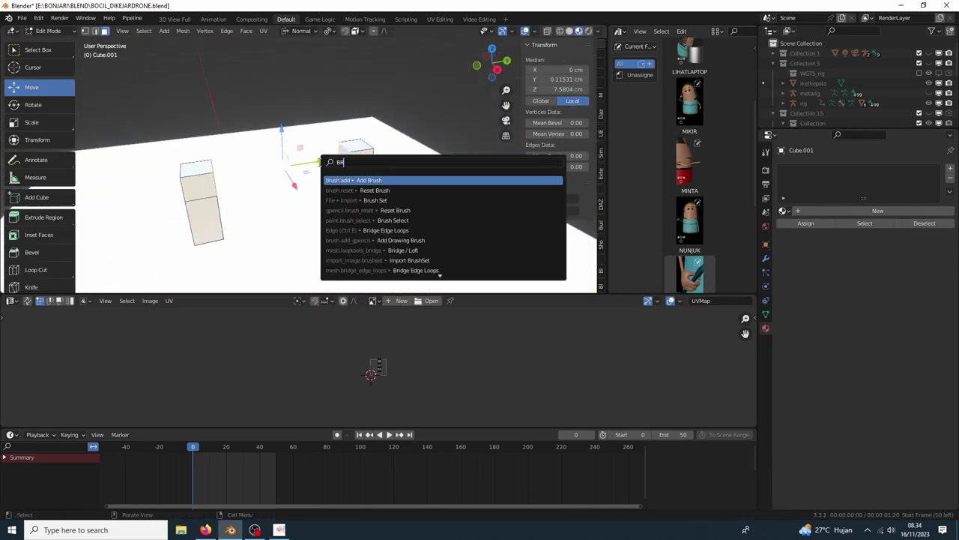
key("Return")
key("Tab")
Step: Join the cubes into one PMI-textured box with Ctrl+J
scroll(311, 164, "down", 5)
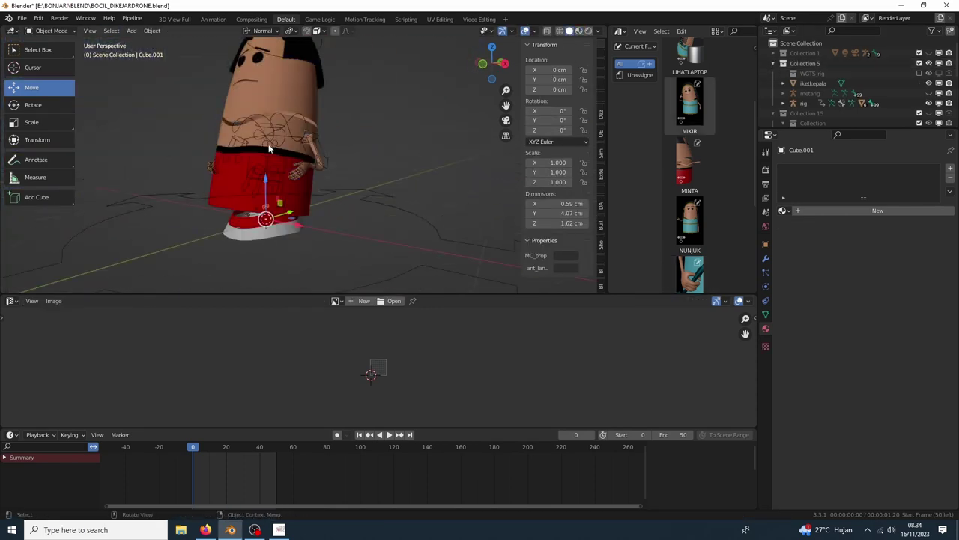
scroll(809, 93, "down", 3)
key("ctrl+j")
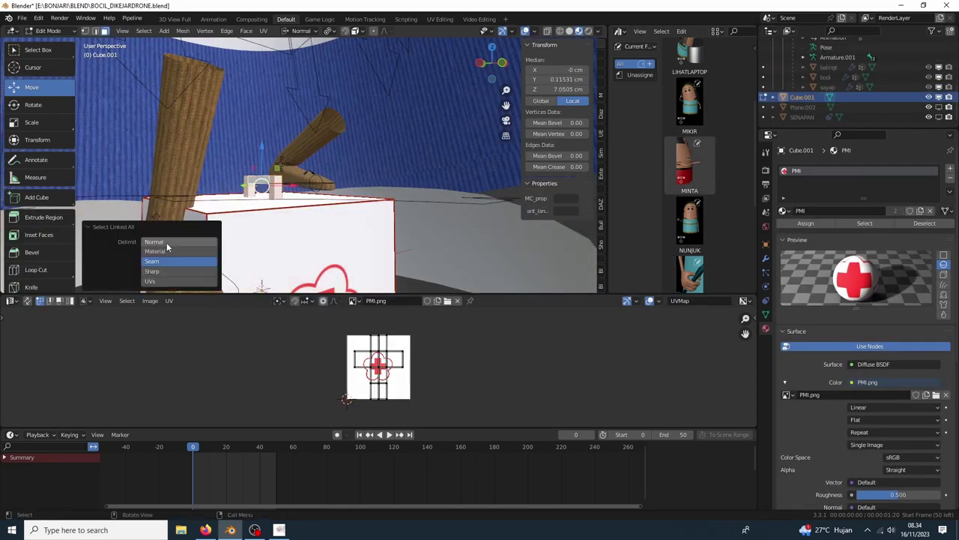
type("KOTAKPMI")
Step: Give KOTAKPMI a Child Of constraint targeting the rig's hand_ik.R bone
left_click(802, 117)
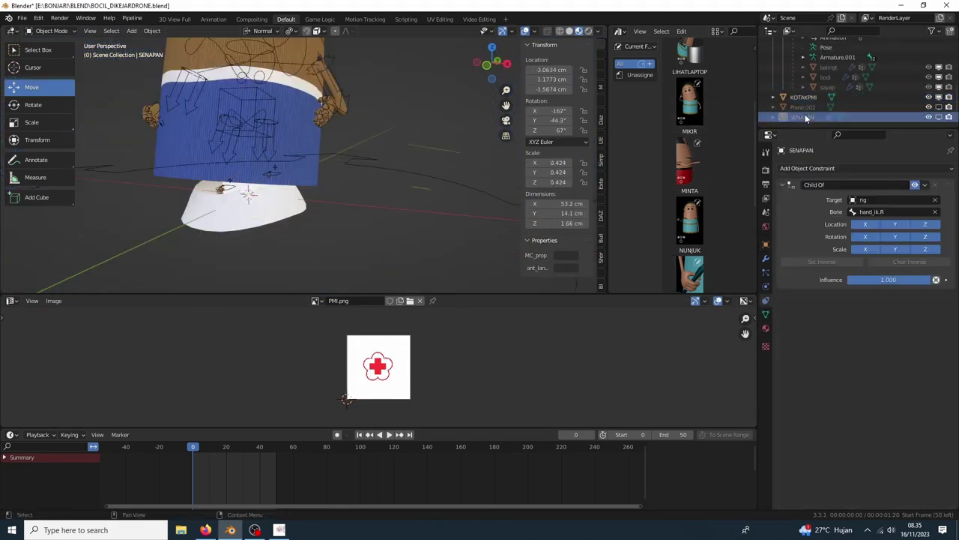
left_click(809, 98)
left_click(807, 168)
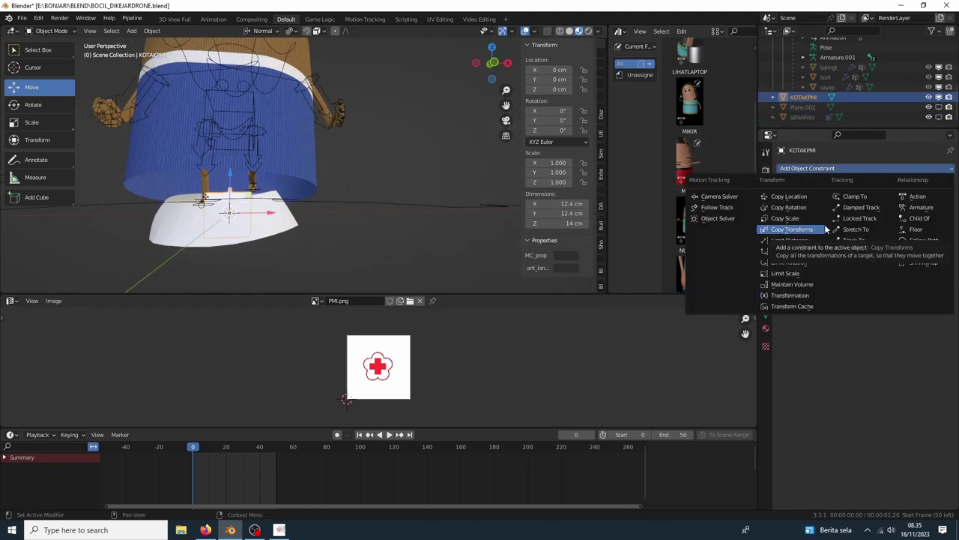
left_click(900, 223)
left_click(876, 199)
type("ri")
left_click(851, 215)
left_click(891, 211)
left_click(885, 258)
Step: Move the box lower into the character's hand and adjust it in edit mode
middle_click_drag(227, 139, 206, 177)
left_click_drag(206, 177, 243, 211)
mouse_move(243, 210)
middle_mouse_down()
mouse_move(285, 172)
mouse_move(315, 165)
mouse_move(315, 180)
mouse_move(291, 142)
mouse_move(308, 134)
mouse_move(391, 491)
middle_mouse_up()
key("Tab")
scroll(266, 191, "up", 5)
left_click(487, 367)
Step: Set the box origin to the 3D cursor, tilt it about Y, and play the animation
key("F3")
type("origin")
key("Return")
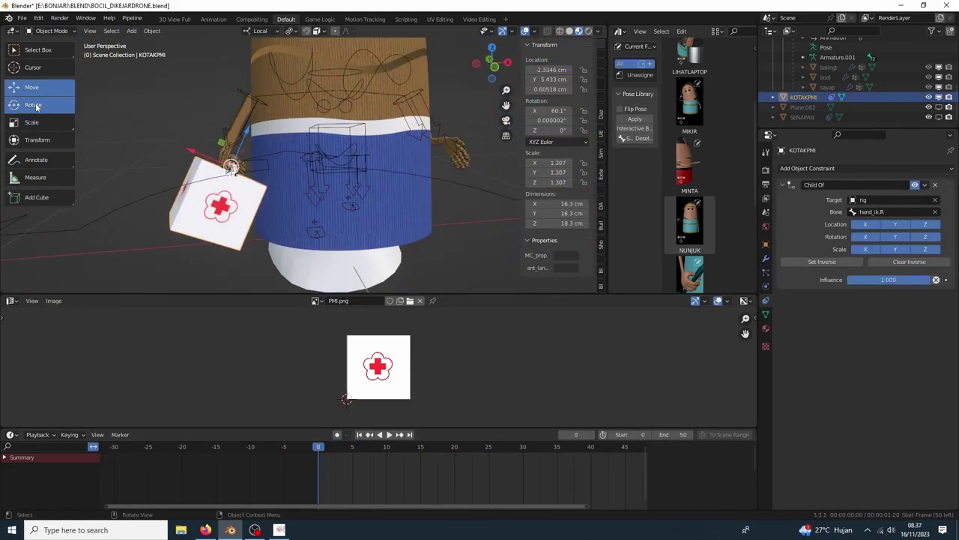
left_click(33, 105)
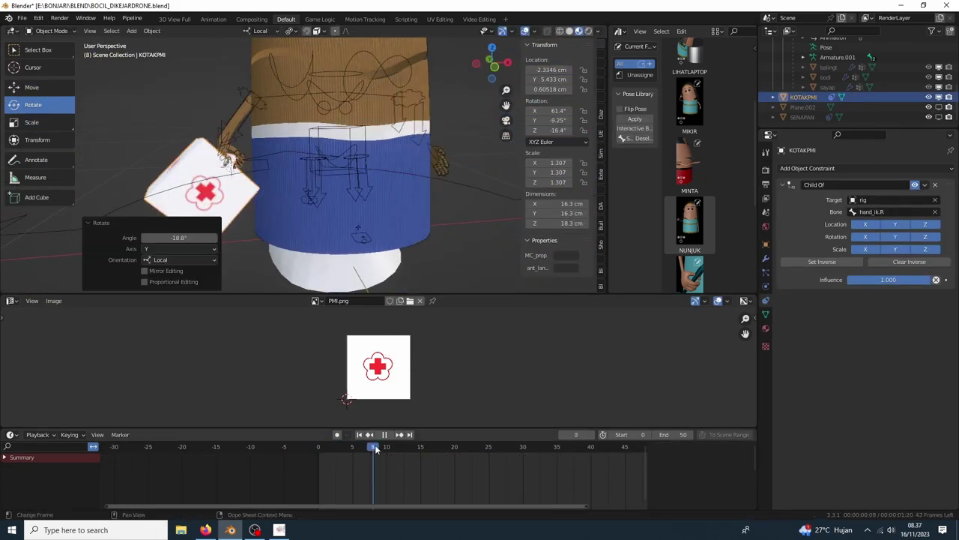
middle_click_drag(337, 150, 404, 182)
key("space")
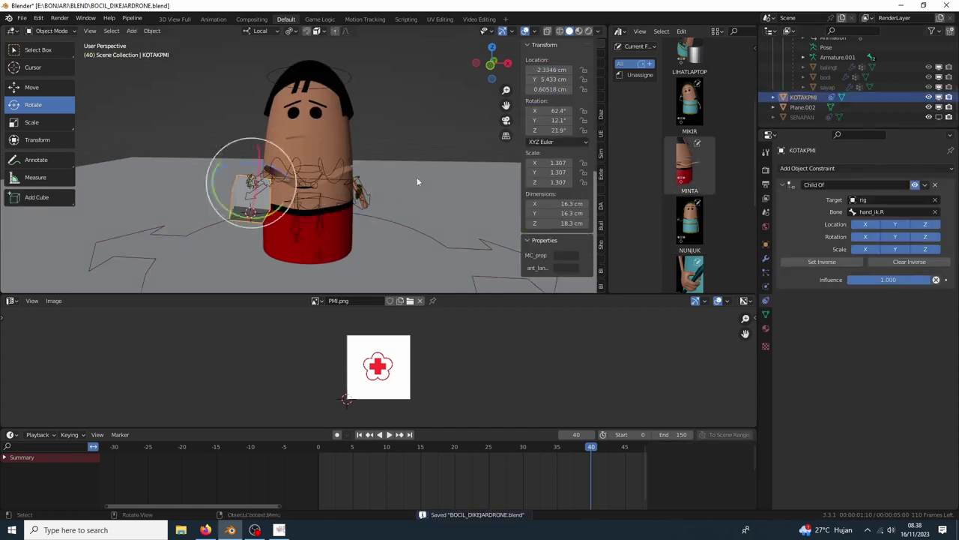
Step: Hide the character and ground plane, then select KOTAKPMI for FBX export
left_click(943, 67)
scroll(861, 83, "down", 5)
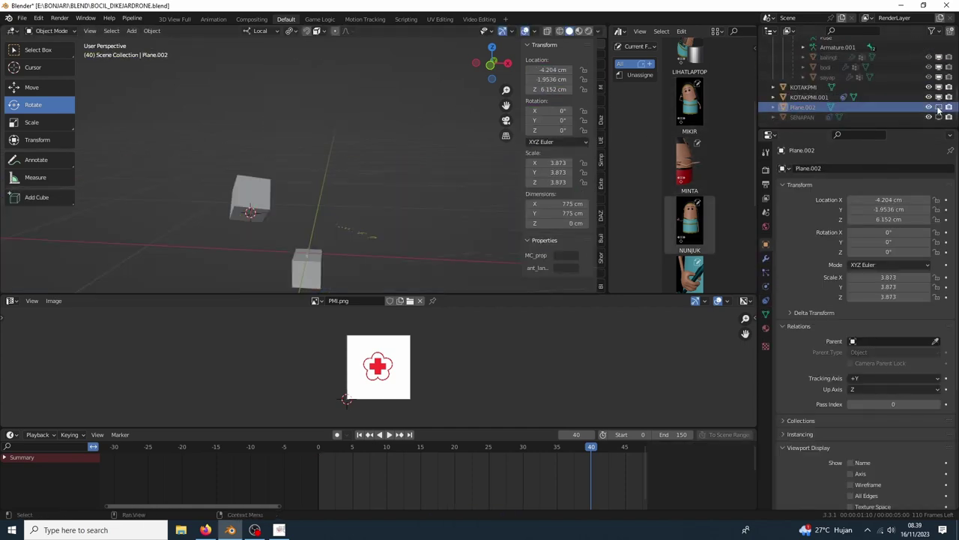
left_click(809, 87)
left_click(22, 17)
left_click(150, 248)
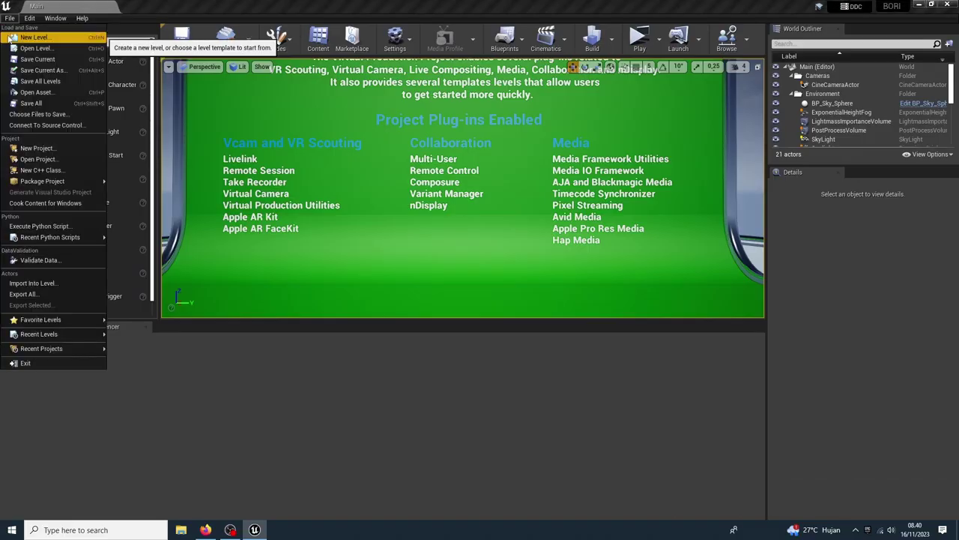
Step: Load the PADANGPASIR level and apply the M_Sand material to the cliff meshes
left_click(136, 355)
left_click(546, 48)
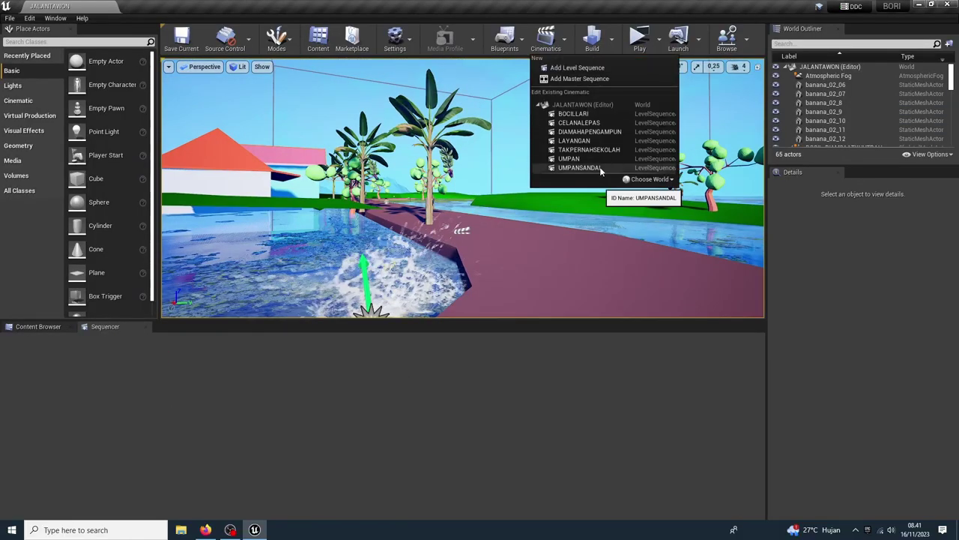
left_click(577, 130)
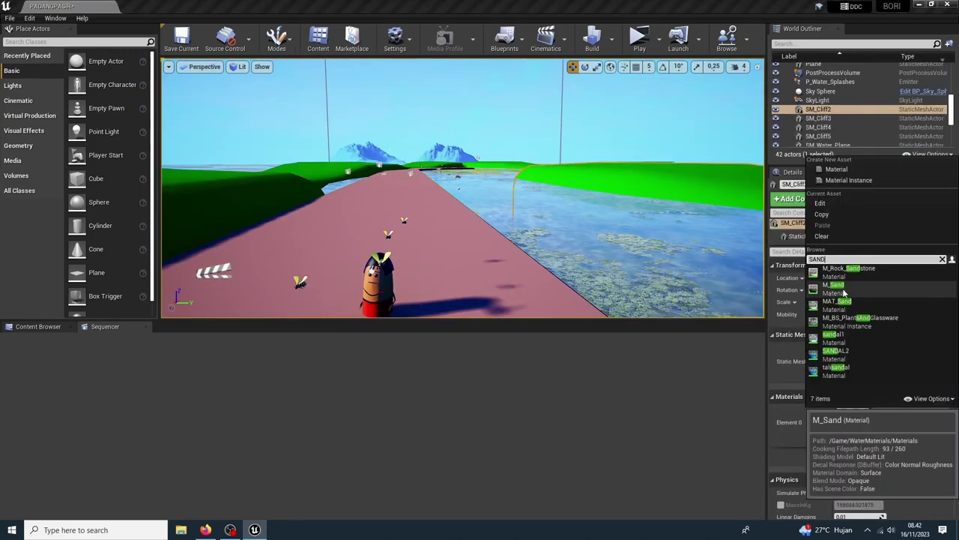
left_click(843, 289)
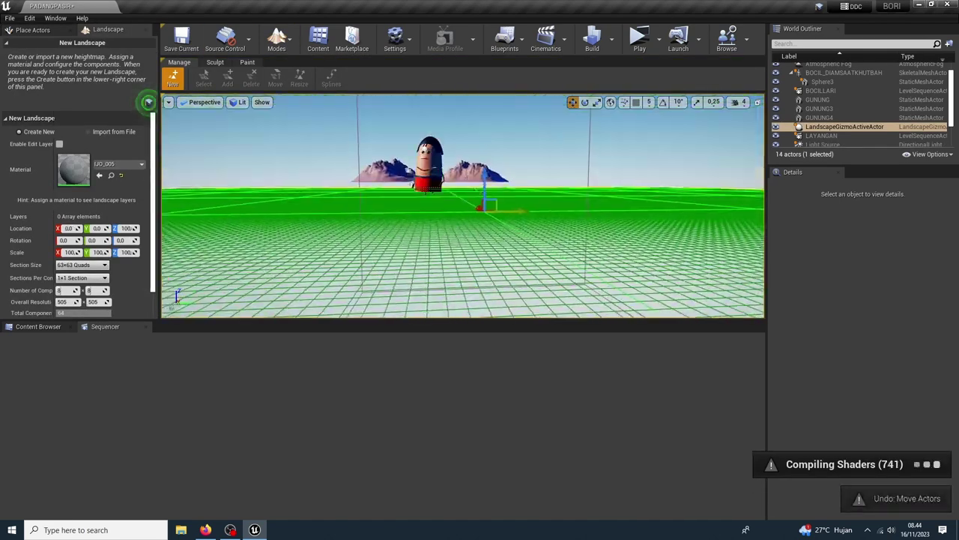
Step: Create a landscape with M_Rock_Sandstone and sculpt raised dunes into it
left_click(141, 163)
type("SAND")
left_click(174, 292)
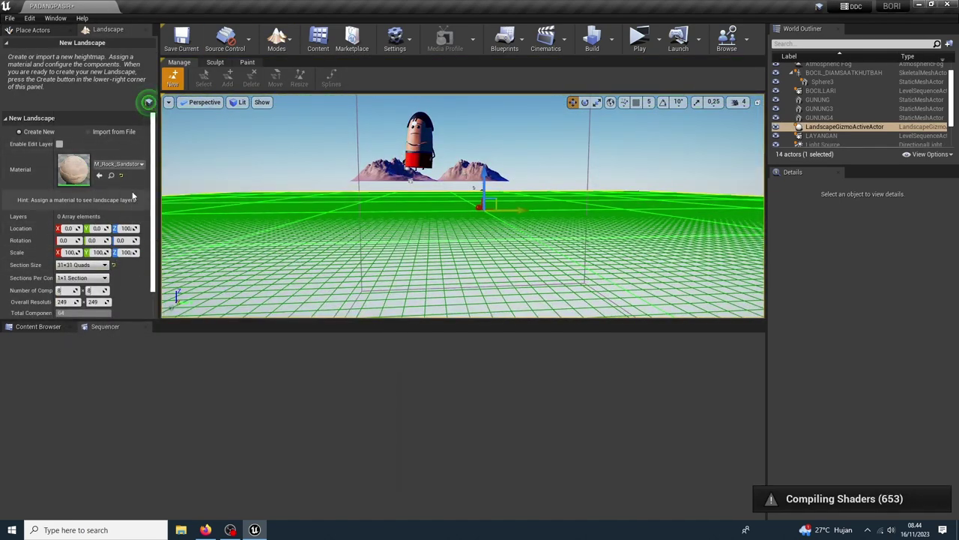
left_click(133, 311)
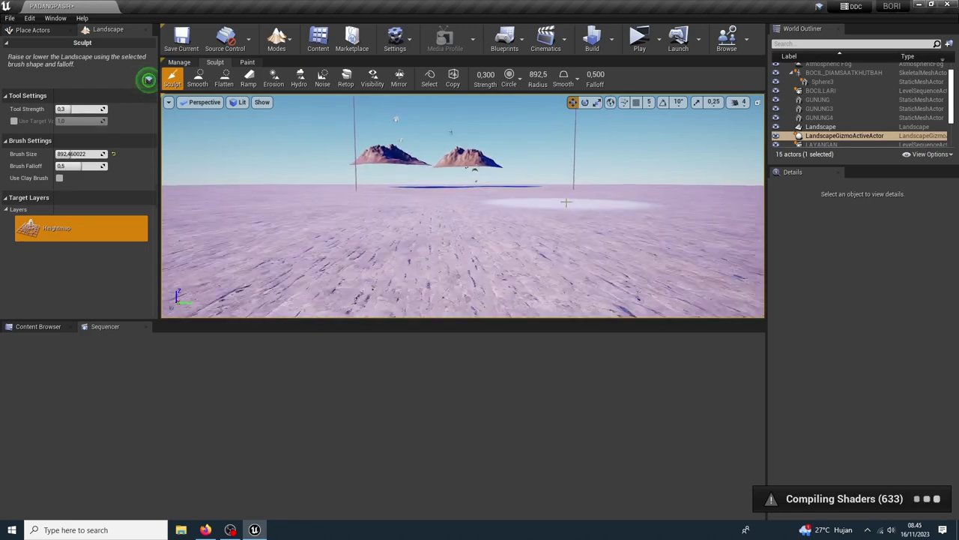
right_click_drag(465, 166, 490, 193)
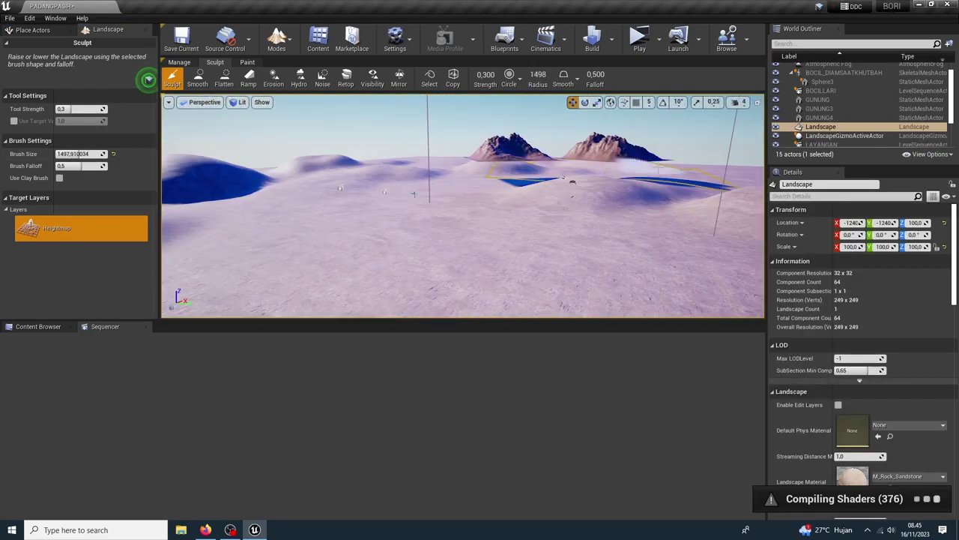
right_click_drag(490, 193, 570, 213)
Step: Switch the landscape material to M_Sand, then return to Place mode and focus the character
left_click(907, 476)
left_click(890, 405)
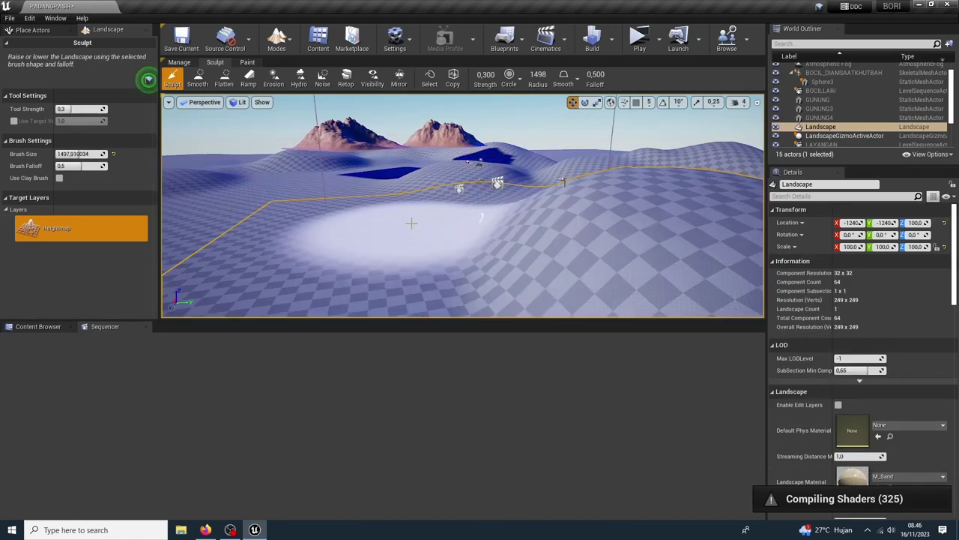
left_click(907, 476)
key("Down")
key("Down")
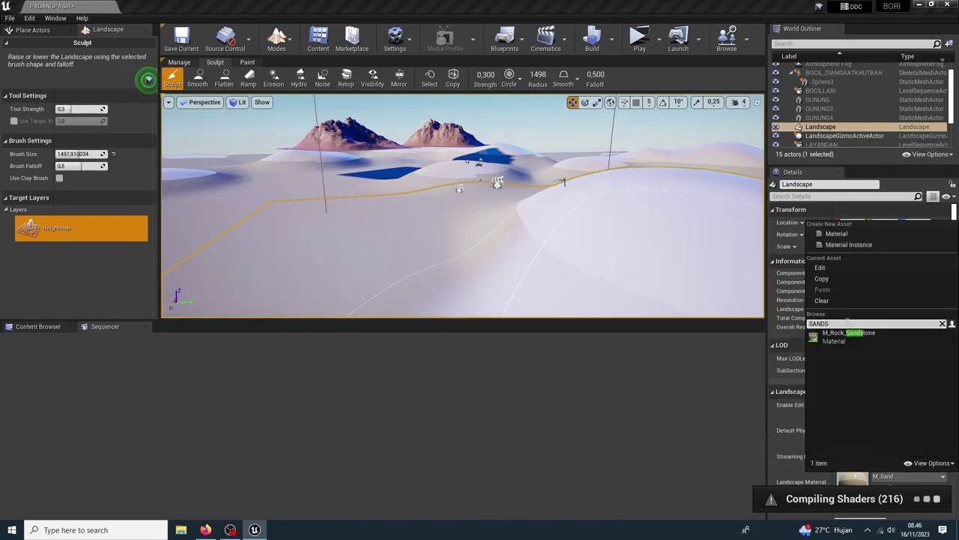
key("Return")
right_click_drag(465, 188, 525, 210)
key("shift+1")
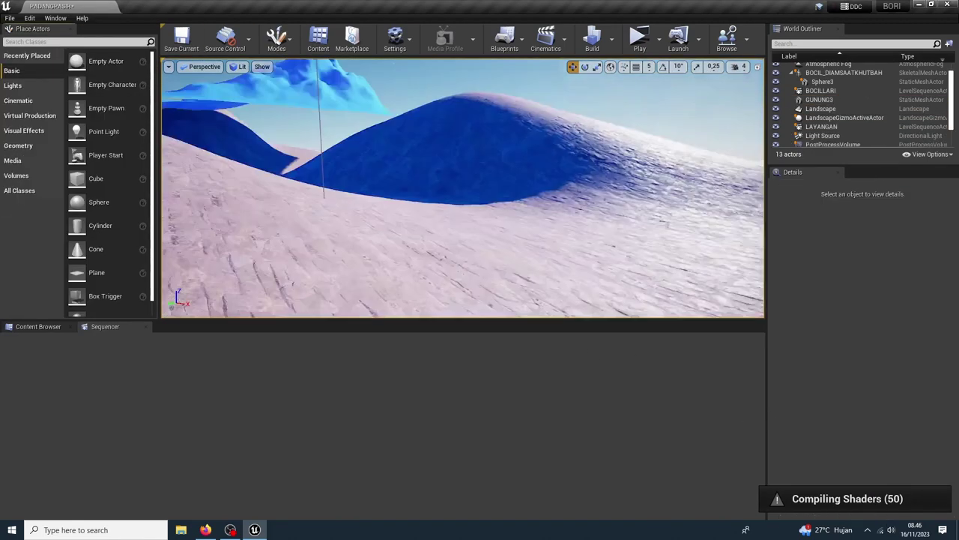
double_click(844, 72)
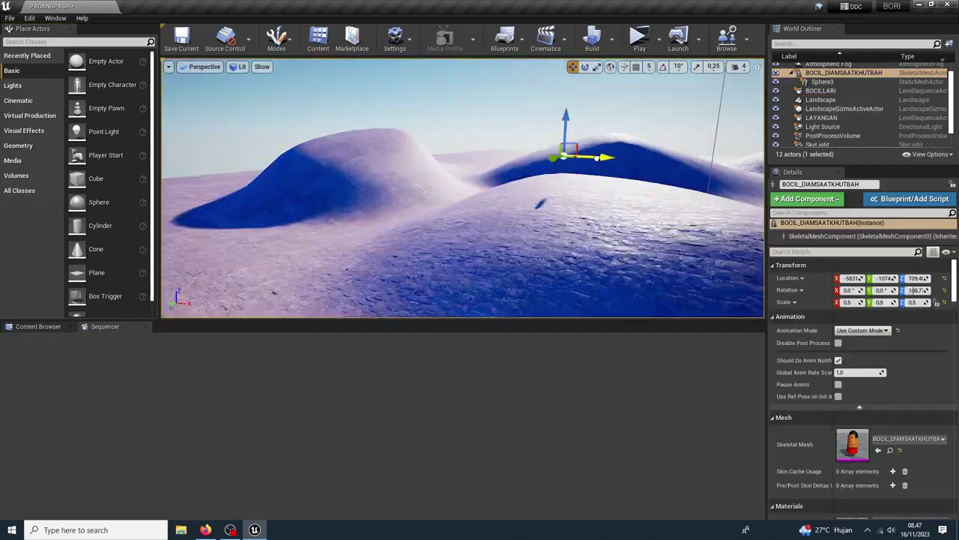
Step: Move the character onto the dunes and create a level sequence saved as DIKEJARDRONE
mouse_move(584, 157)
left_mouse_down("shift")
mouse_move(413, 193)
mouse_move(463, 172)
left_mouse_up("shift")
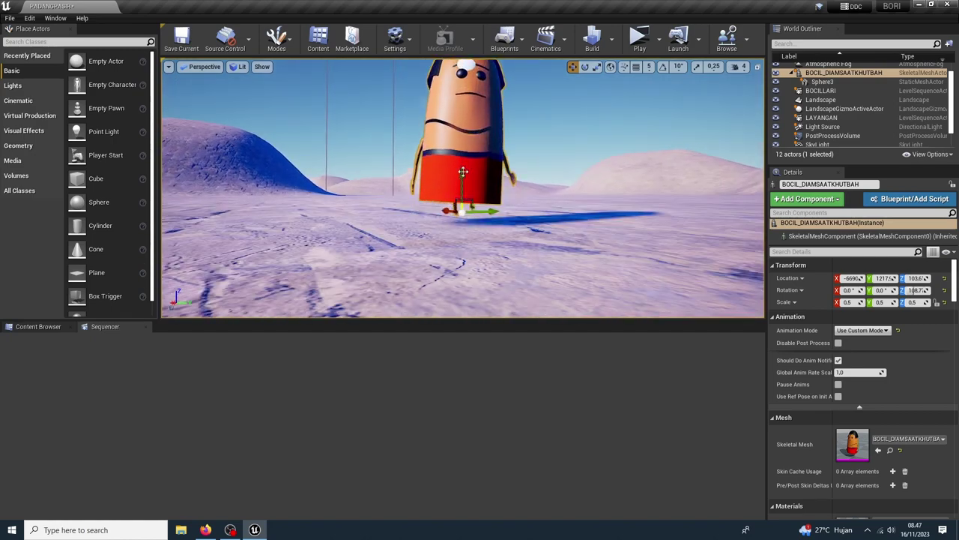
scroll(463, 172, "down", 5)
key("ctrl+s")
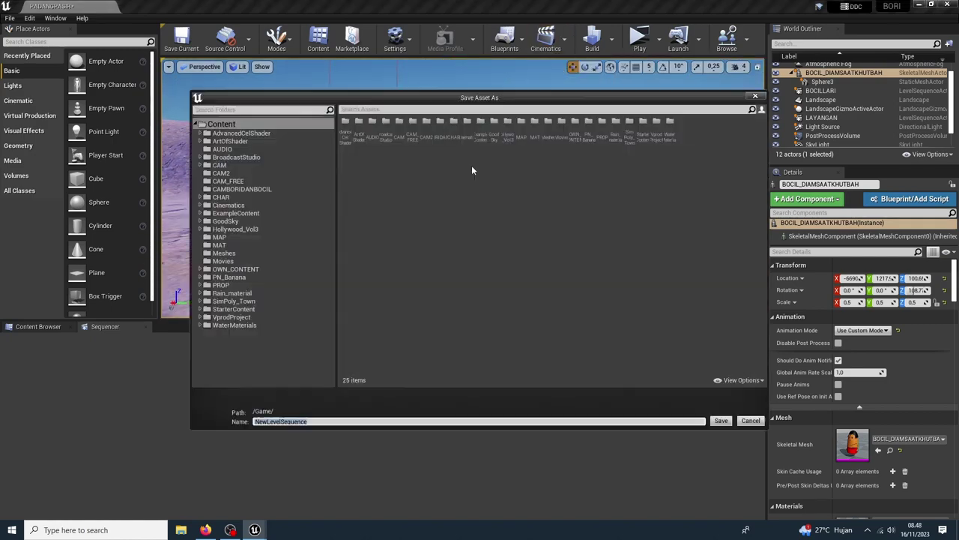
left_click(710, 421)
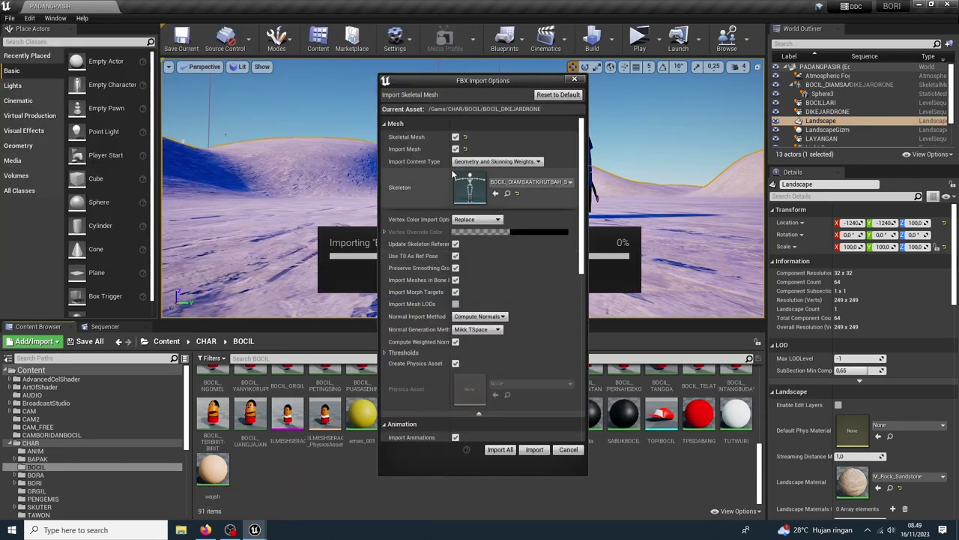
Step: Import the BOCIL_DIKEJARDRONE FBX and add it as the character's animation in DIKEJARDRONE
left_click(473, 450)
double_click(828, 112)
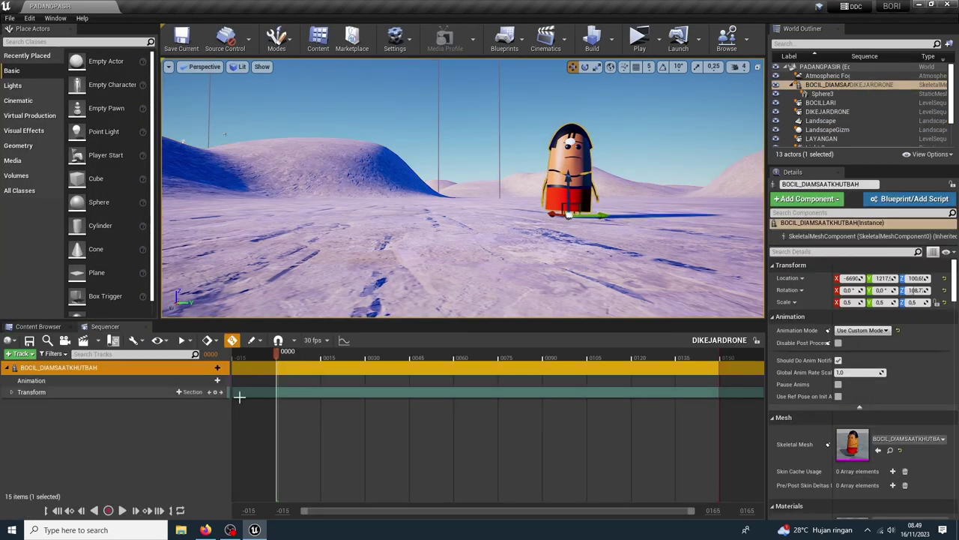
left_click(218, 368)
left_click(290, 250)
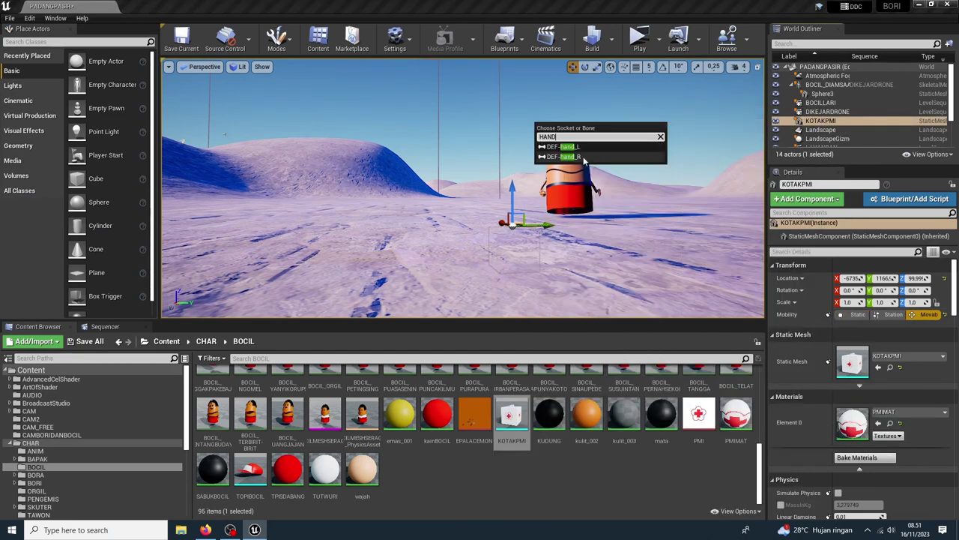
Step: Attach KOTAKPMI to the DEF-hand_R socket and open the PROP folder in the Content Browser
left_click(558, 152)
scroll(380, 108, "up", 5)
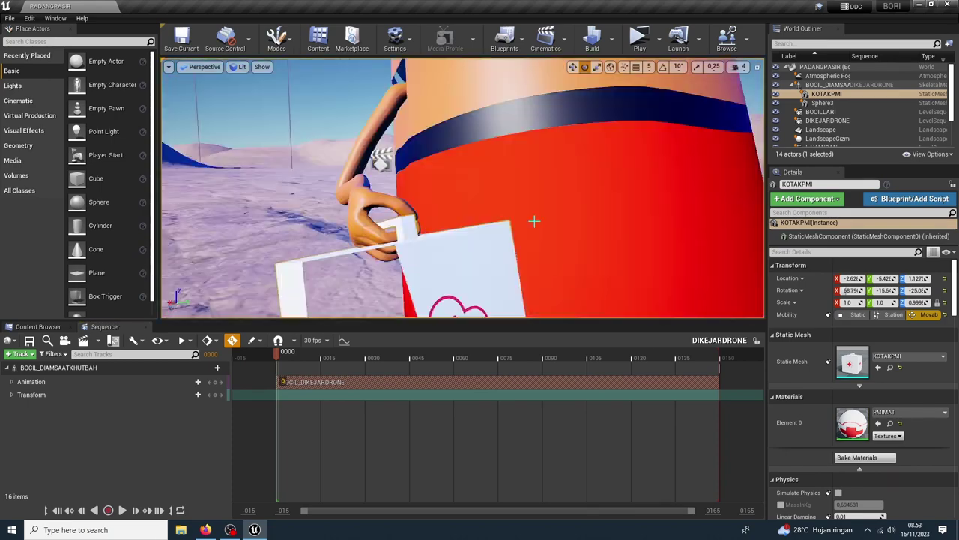
double_click(364, 442)
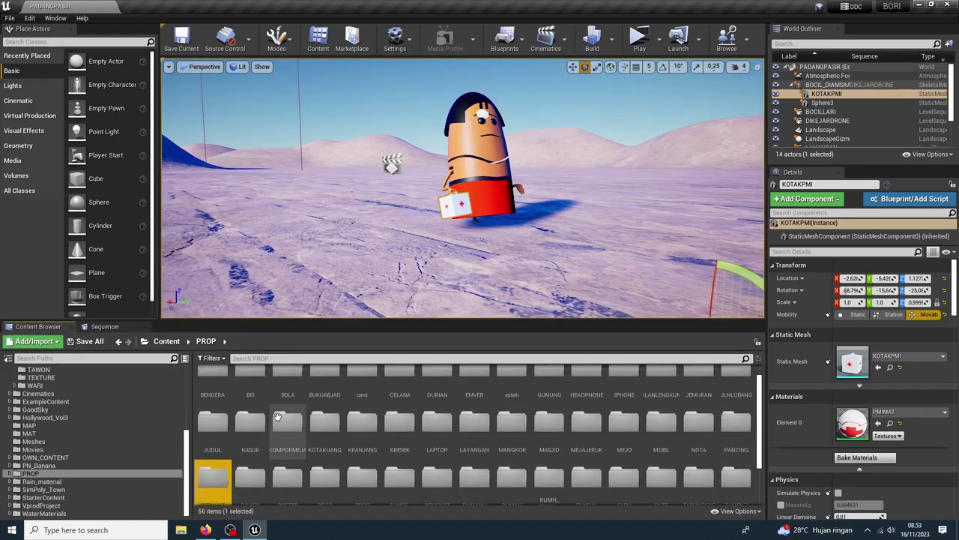
type("PE")
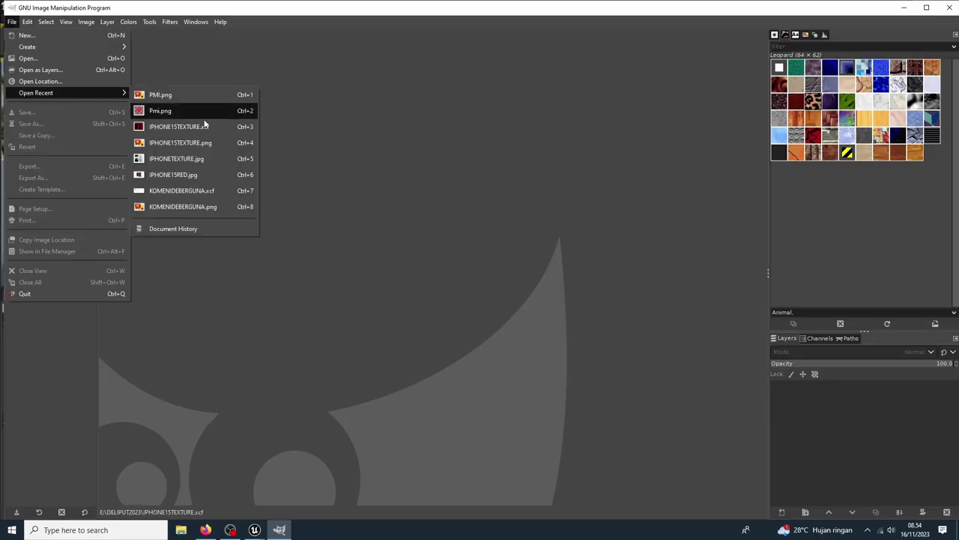
Step: Drag the PESAWAT skeletal mesh from PROP/PESAWAT into the viewport above the dunes
left_click(28, 58)
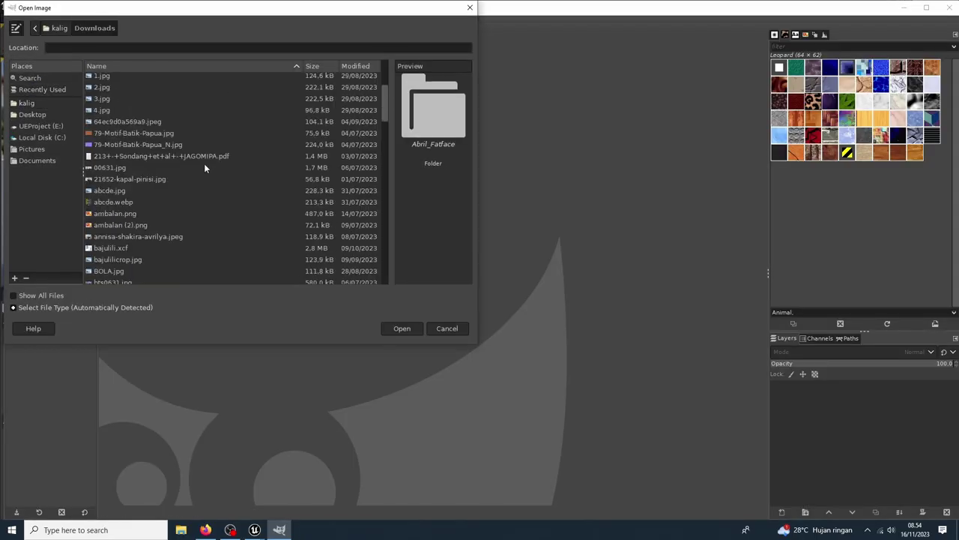
scroll(203, 164, "down", 3)
scroll(119, 183, "down", 3)
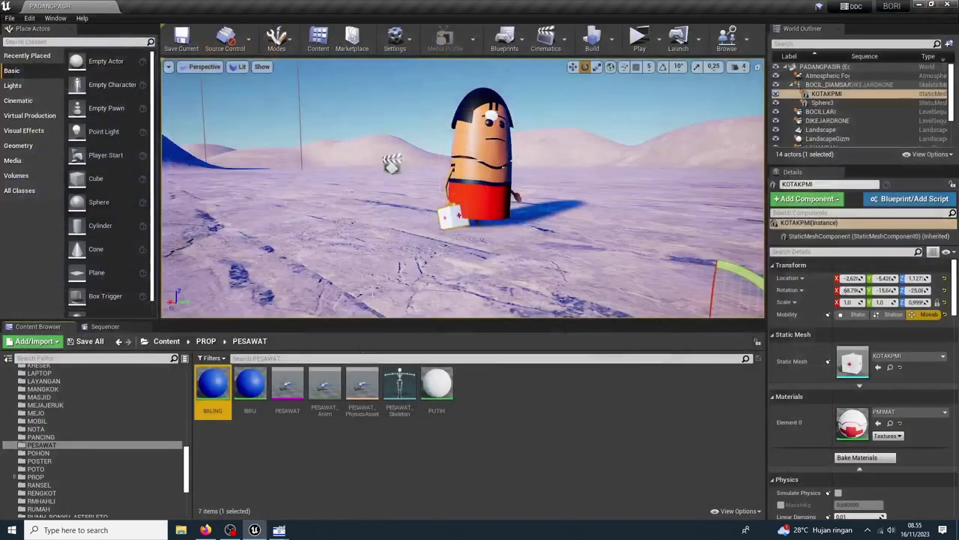
left_click_drag(287, 384, 393, 192)
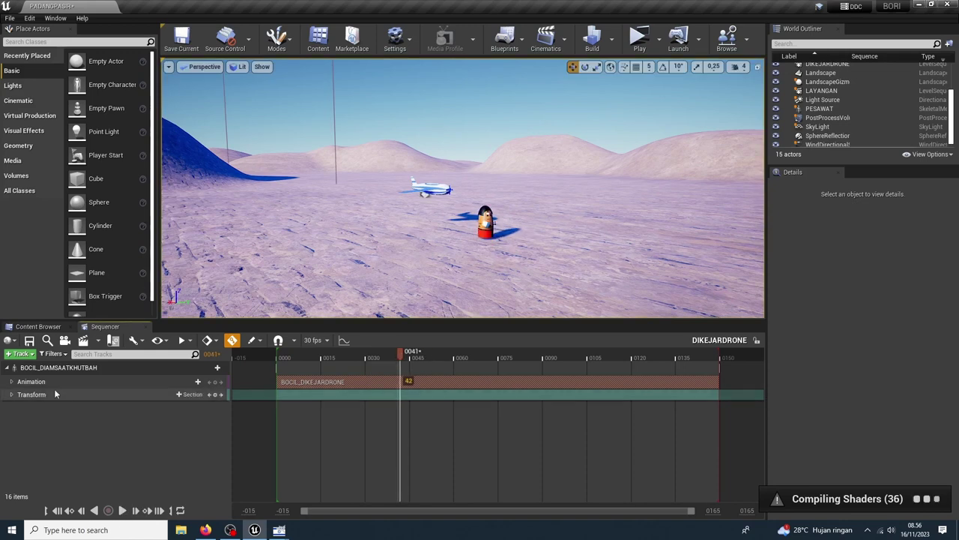
Step: Drag PESAWAT into the DIKEJARDRONE track list and place a Camera Rig Rail beside the character
left_click(11, 394)
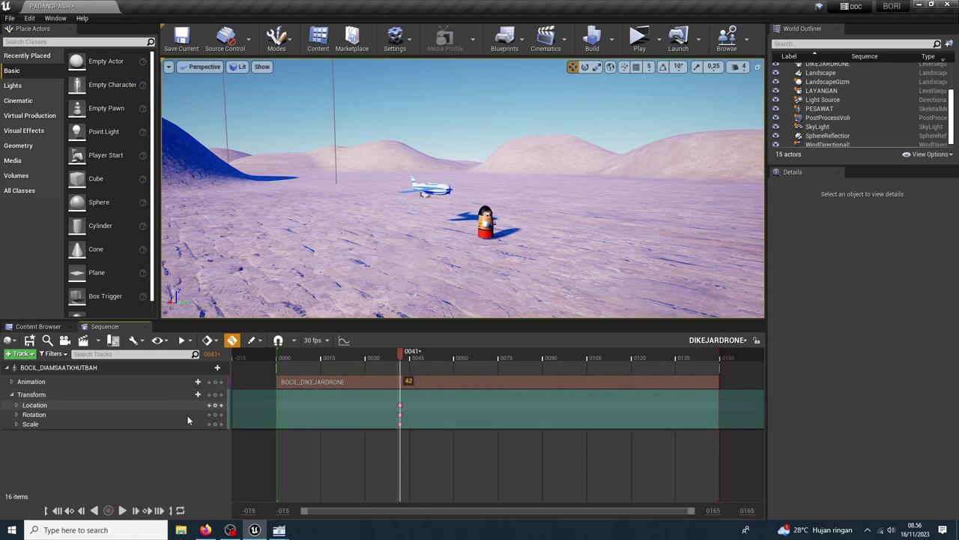
left_click(59, 367)
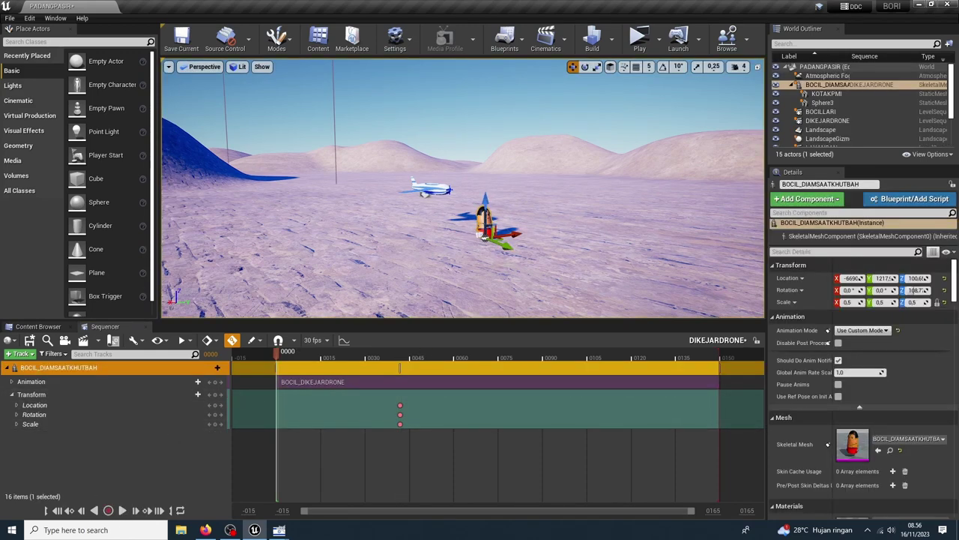
left_click(383, 354)
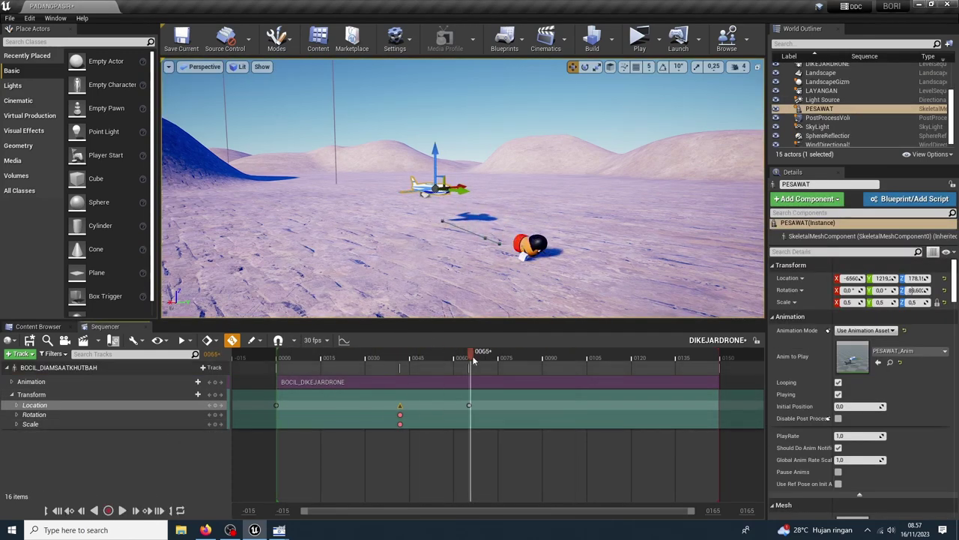
left_click_drag(62, 455, 68, 457)
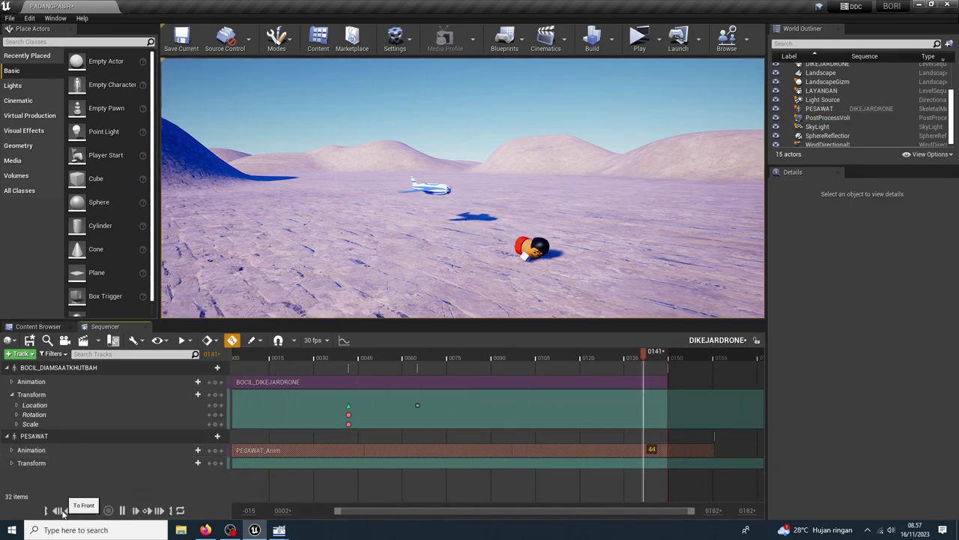
type("RIG")
mouse_move(48, 131)
left_mouse_down()
mouse_move(472, 234)
mouse_move(423, 159)
left_mouse_up()
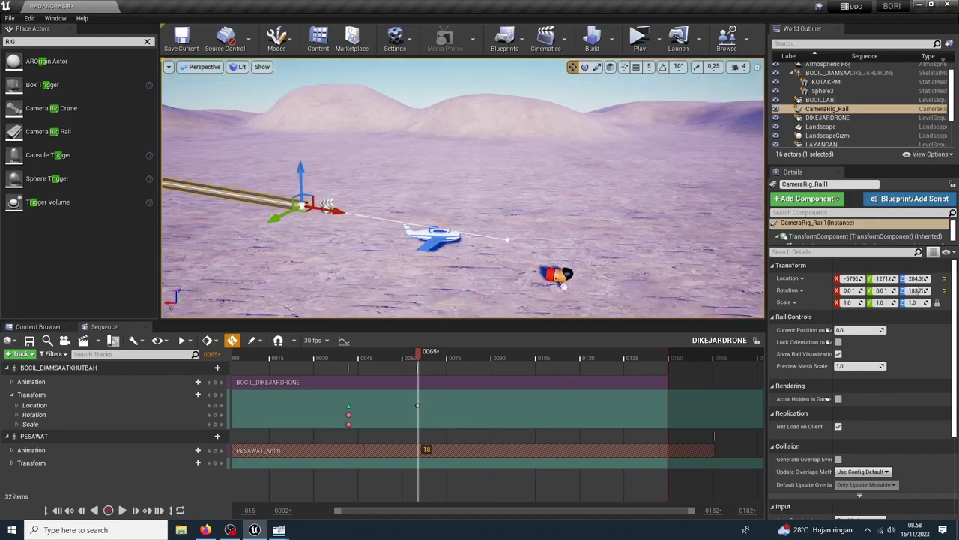
Step: Attach the PESAWAT track to CameraRig_Rail1
right_click_drag(461, 155, 460, 155)
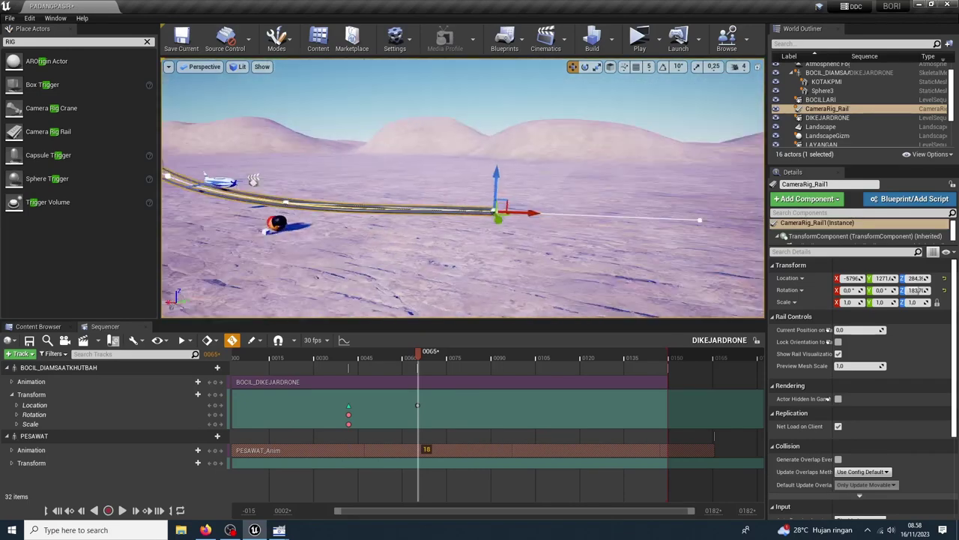
right_click(54, 435)
left_click(419, 404)
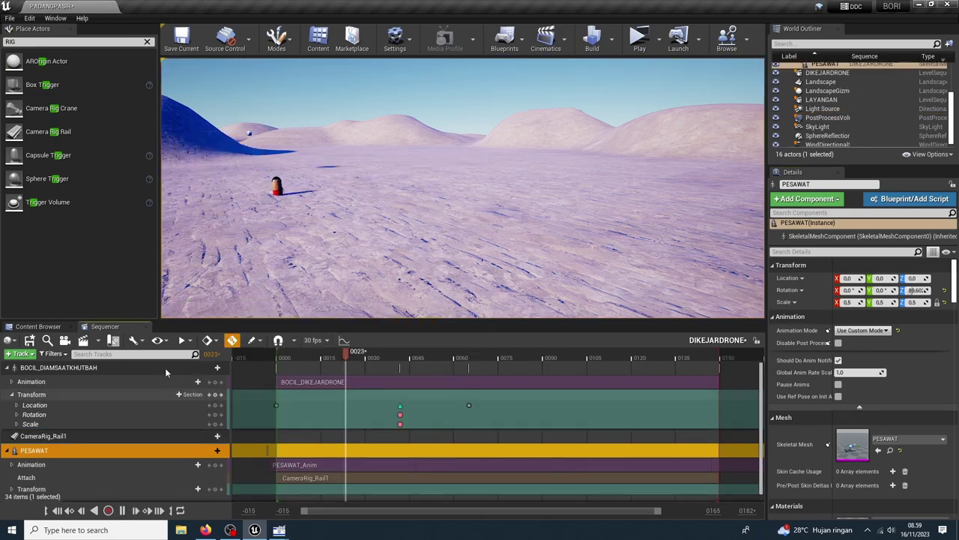
Step: Keyframe CameraRig_Rail1's Current Position on Rail and play the sequence to preview the flight
left_click(209, 436)
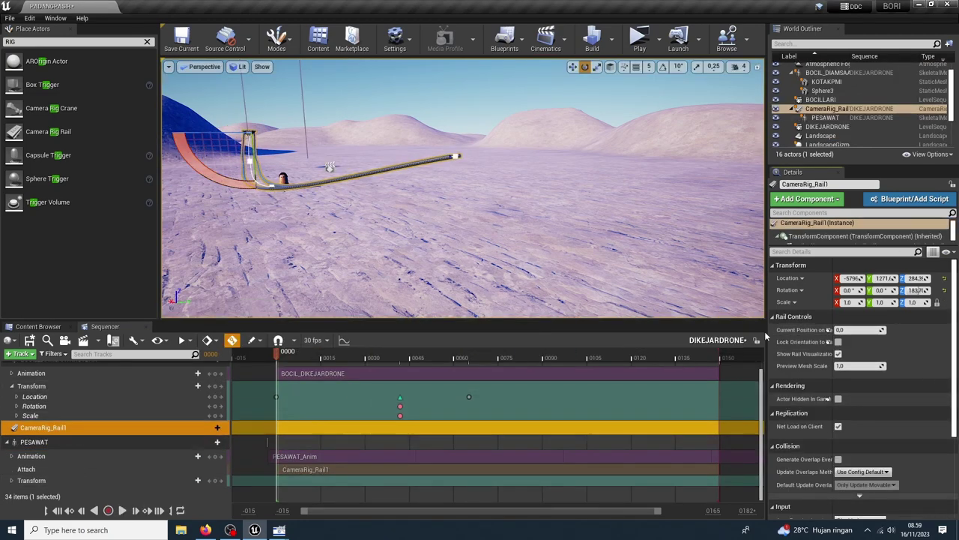
left_click_drag(766, 338, 679, 339)
left_click(771, 330)
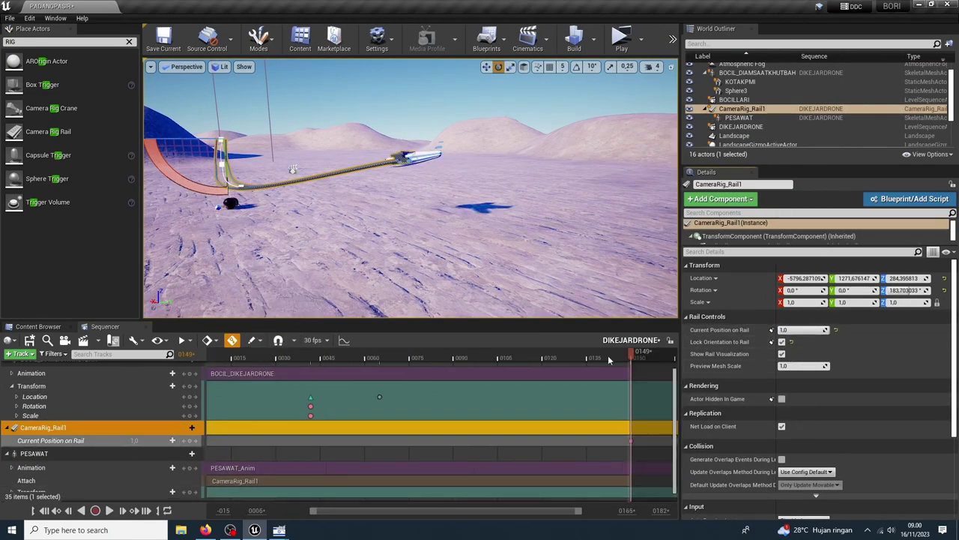
left_click(738, 118)
left_click(109, 511)
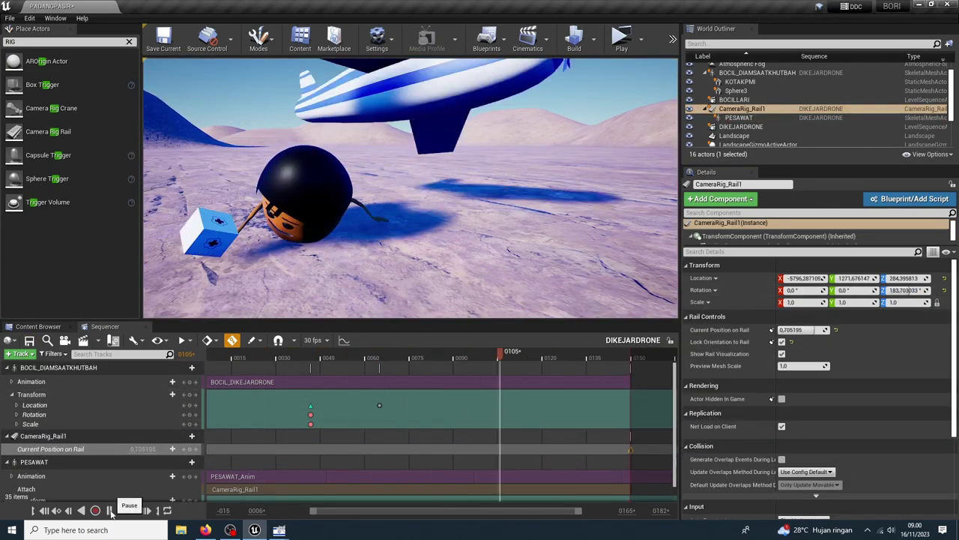
left_click(108, 510)
left_click(57, 510)
left_click(739, 118)
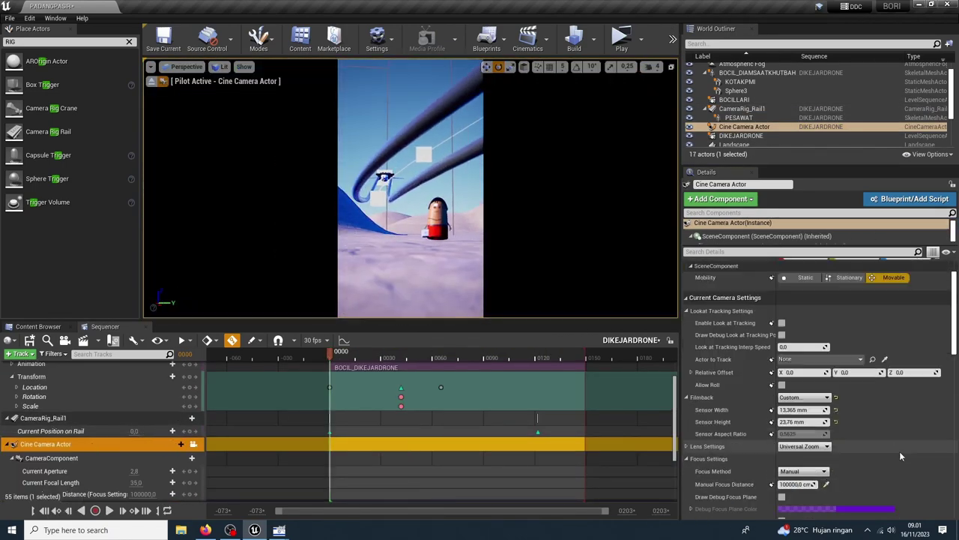
Step: Play the sequence through the cine camera, pausing at frame 80, then select the PESAWAT track
left_click(110, 511)
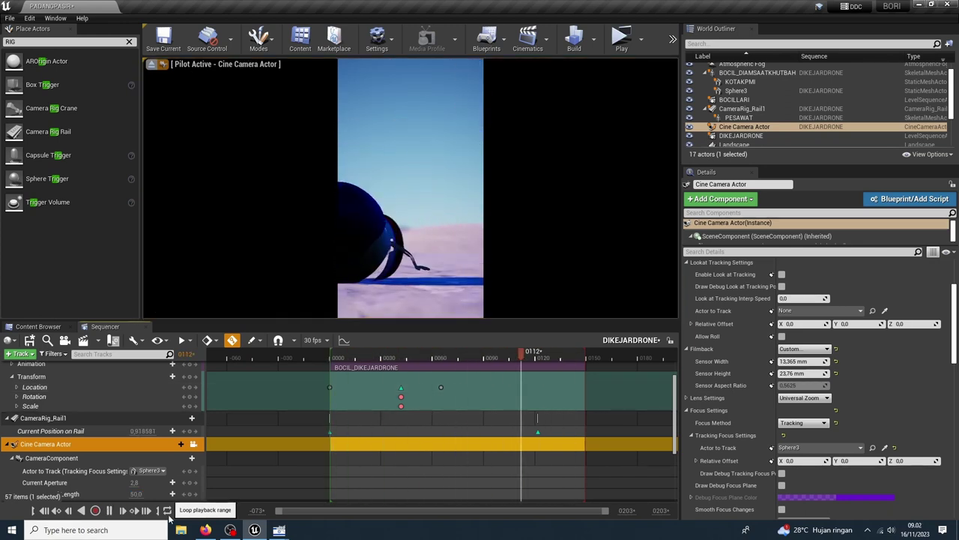
left_click(110, 510)
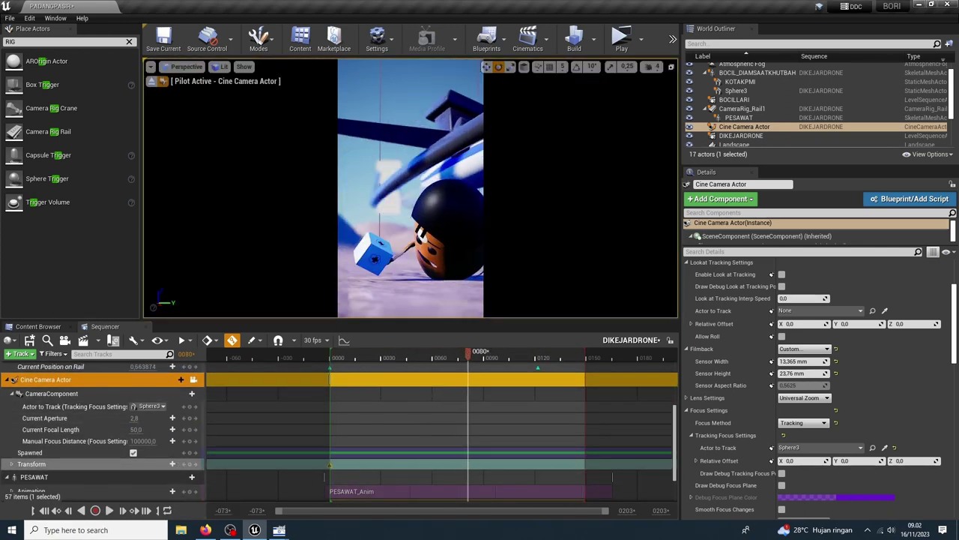
left_click(109, 511)
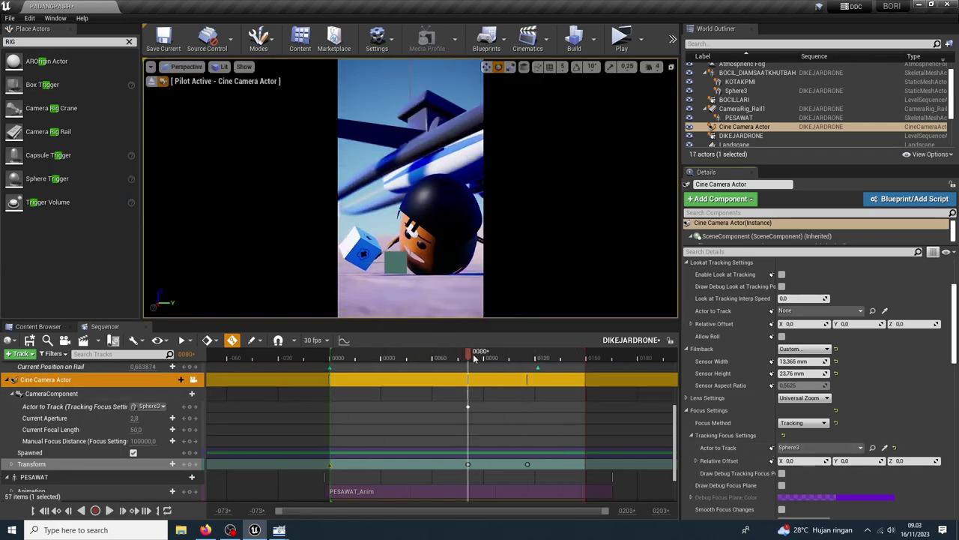
left_click_drag(459, 478, 470, 455)
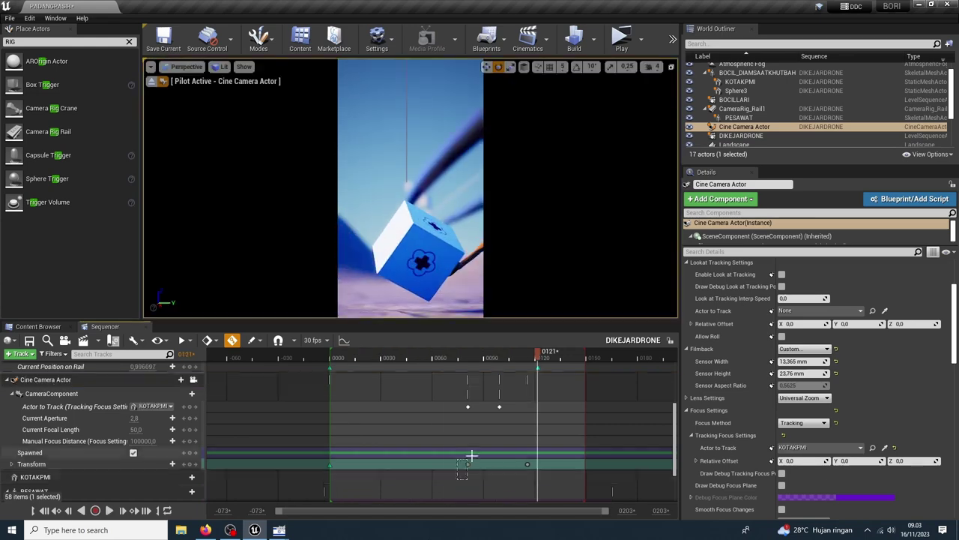
scroll(54, 465, "down", 2)
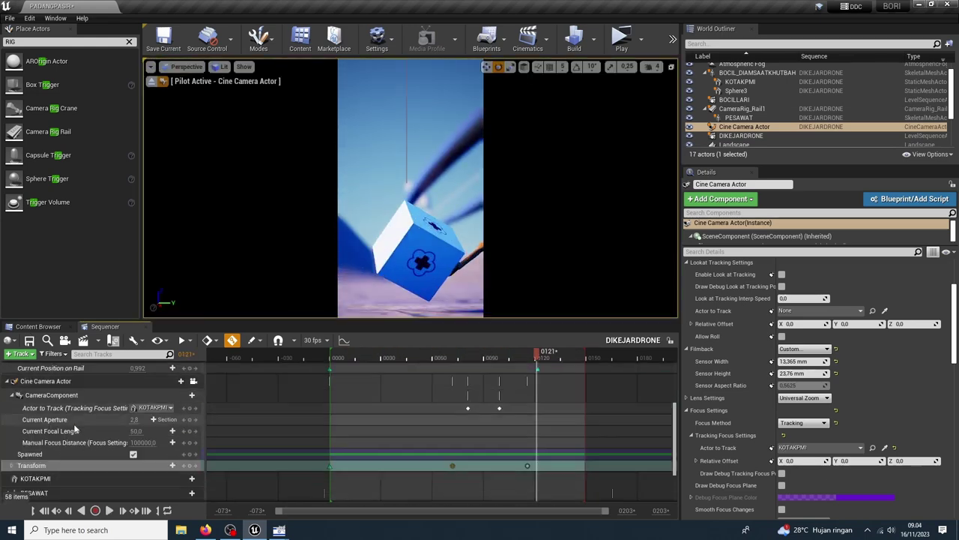
left_click(54, 464)
Step: Duplicate the PESAWAT plane with Ctrl+W, undoing a stray location change, to create PESAWAT3
key("ctrl+w")
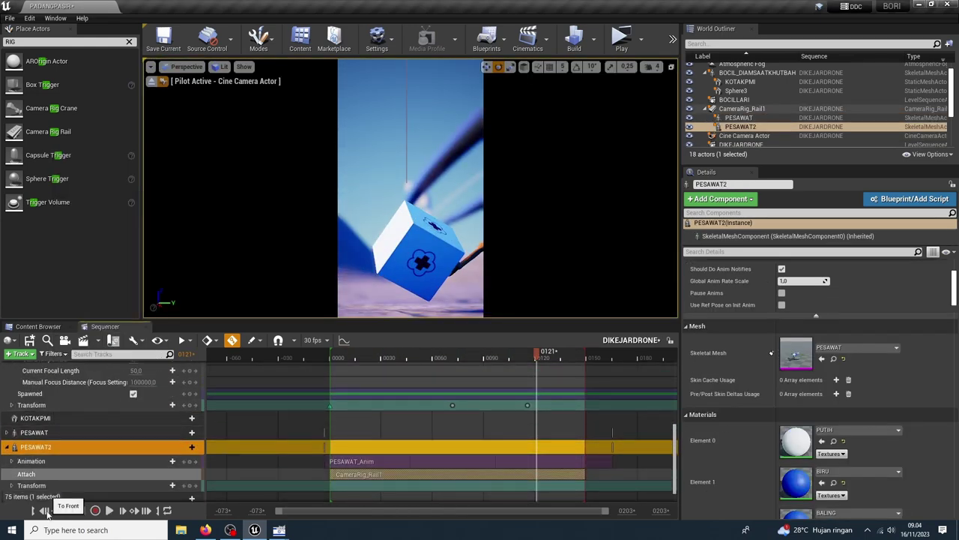
key("ctrl+z")
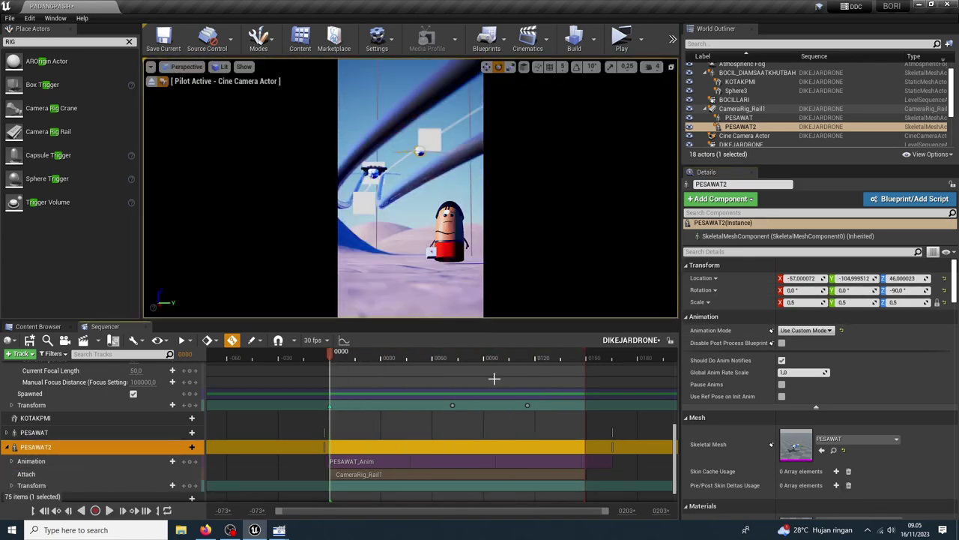
key("ctrl+w")
Step: Play back the DIKEJARDRONE sequence to review the three-plane formation and select the PESAWAT3 track
left_click(109, 511)
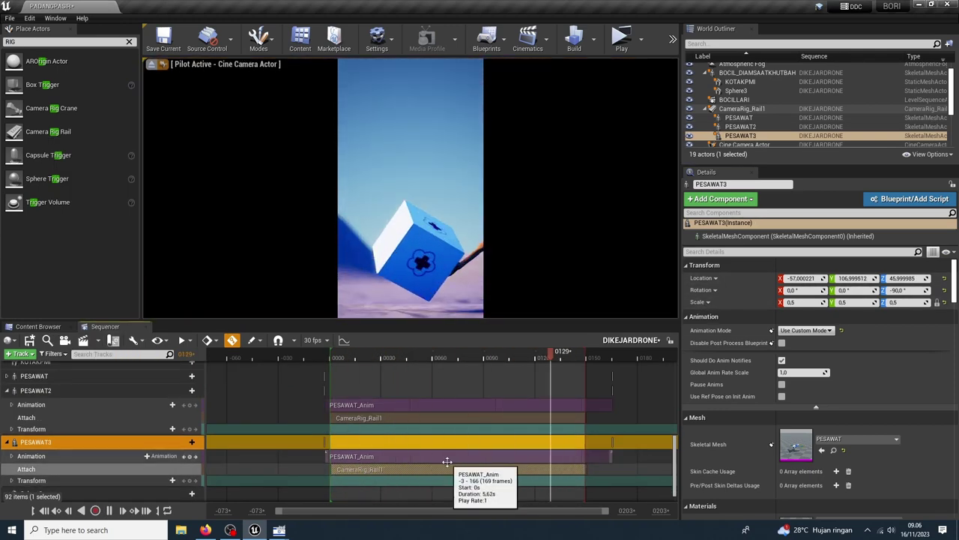
left_click(481, 360)
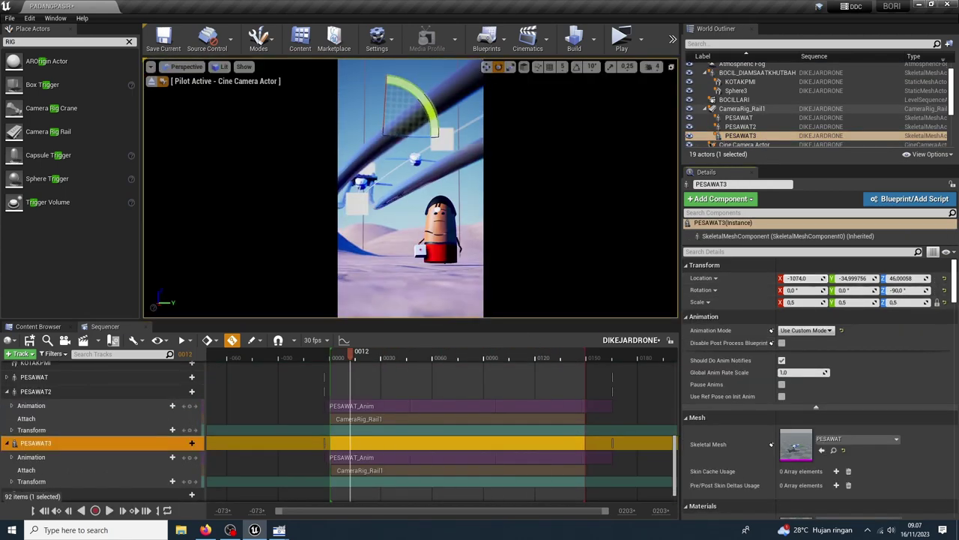
left_click(127, 378)
key("space")
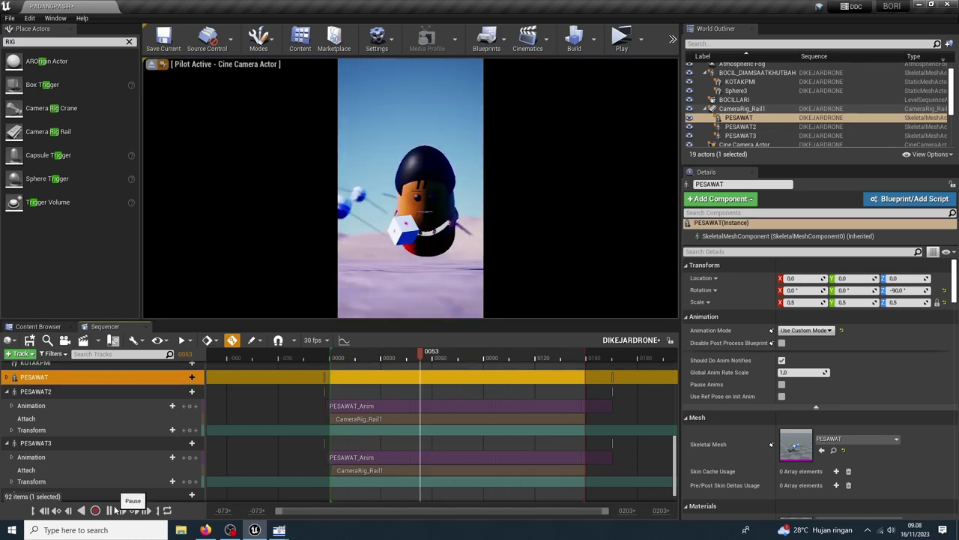
left_click(425, 443)
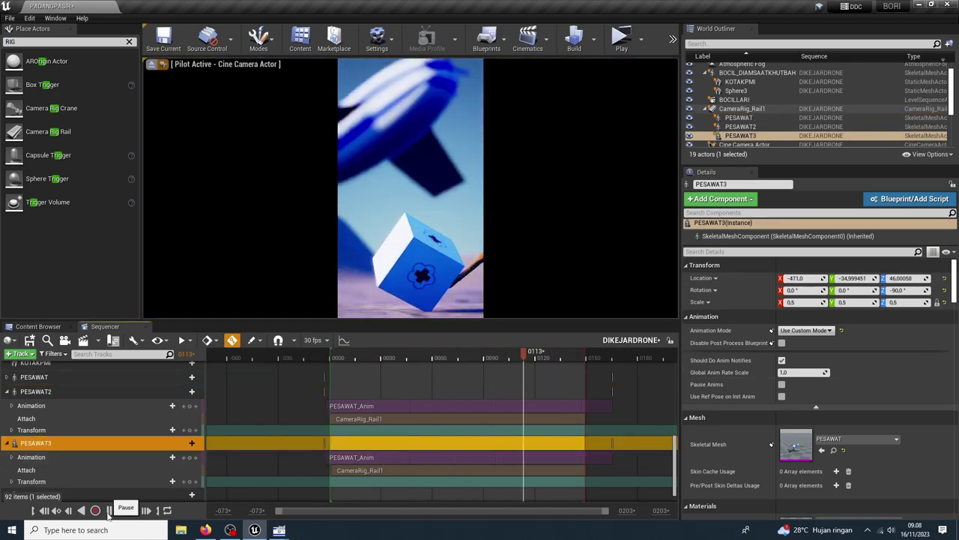